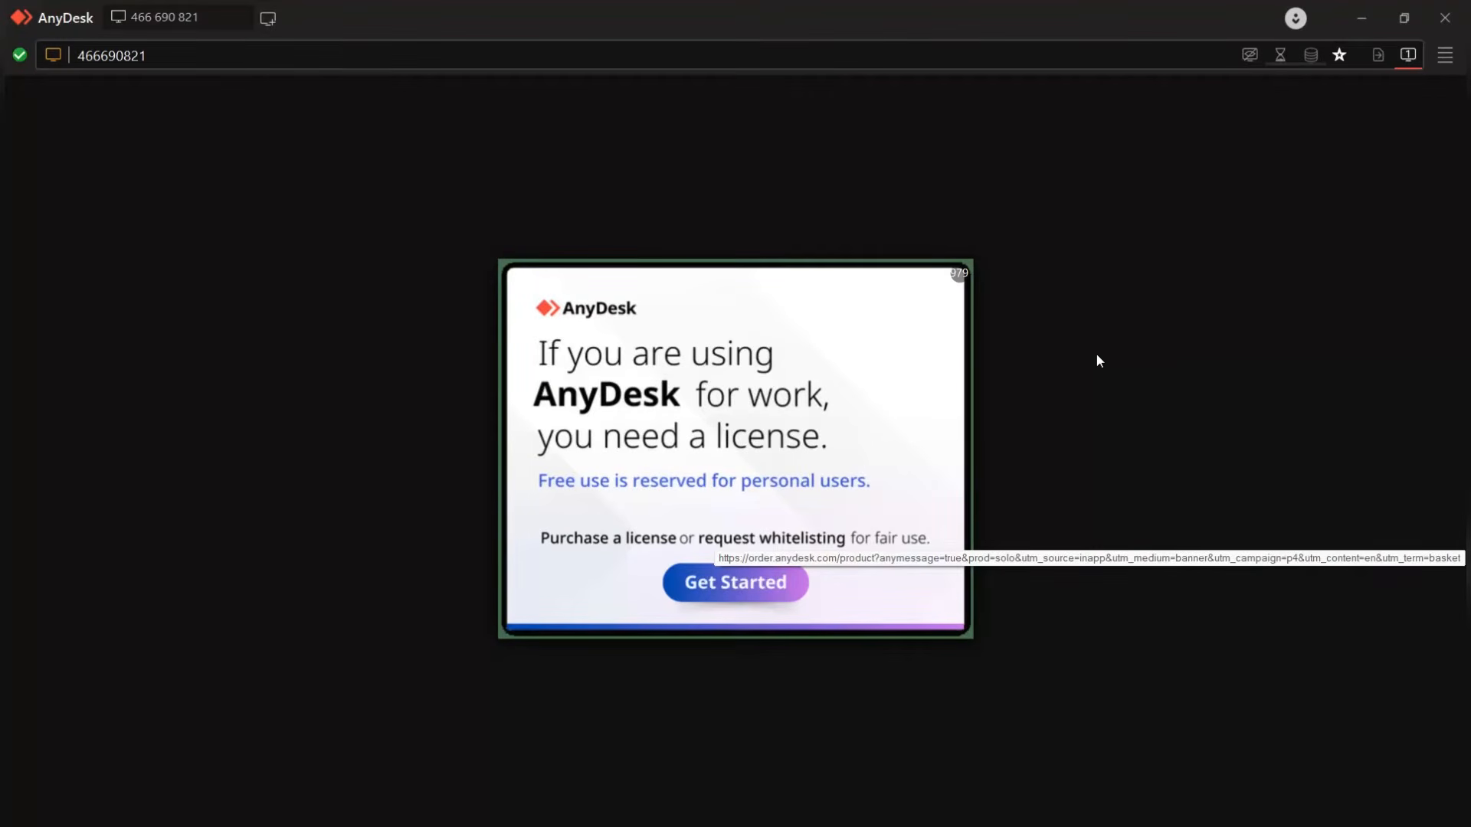
Close the AnyDesk window showing the licence notice and refresh the desktop
left_click(1443, 23)
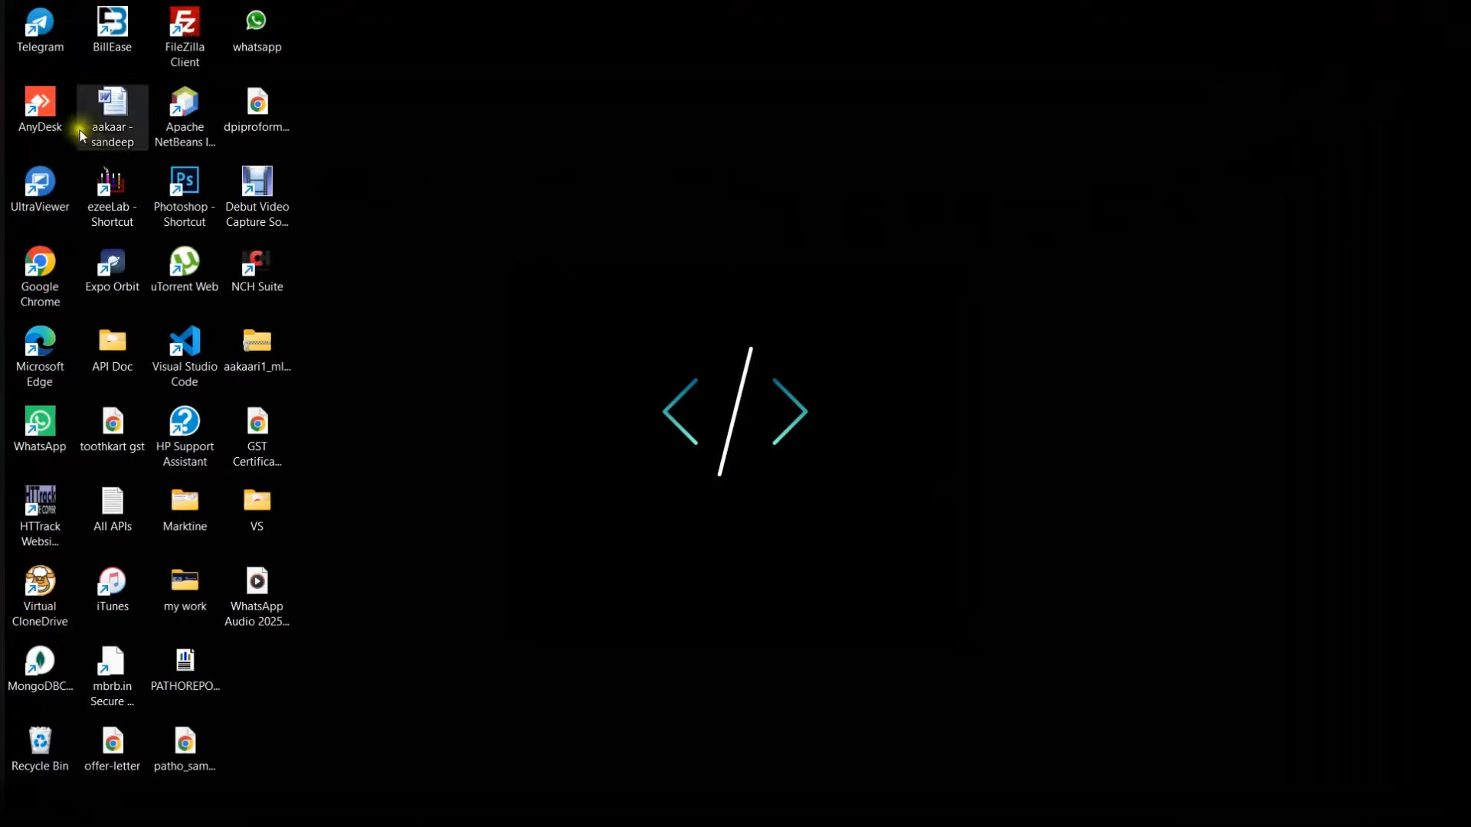
left_click(671, 131)
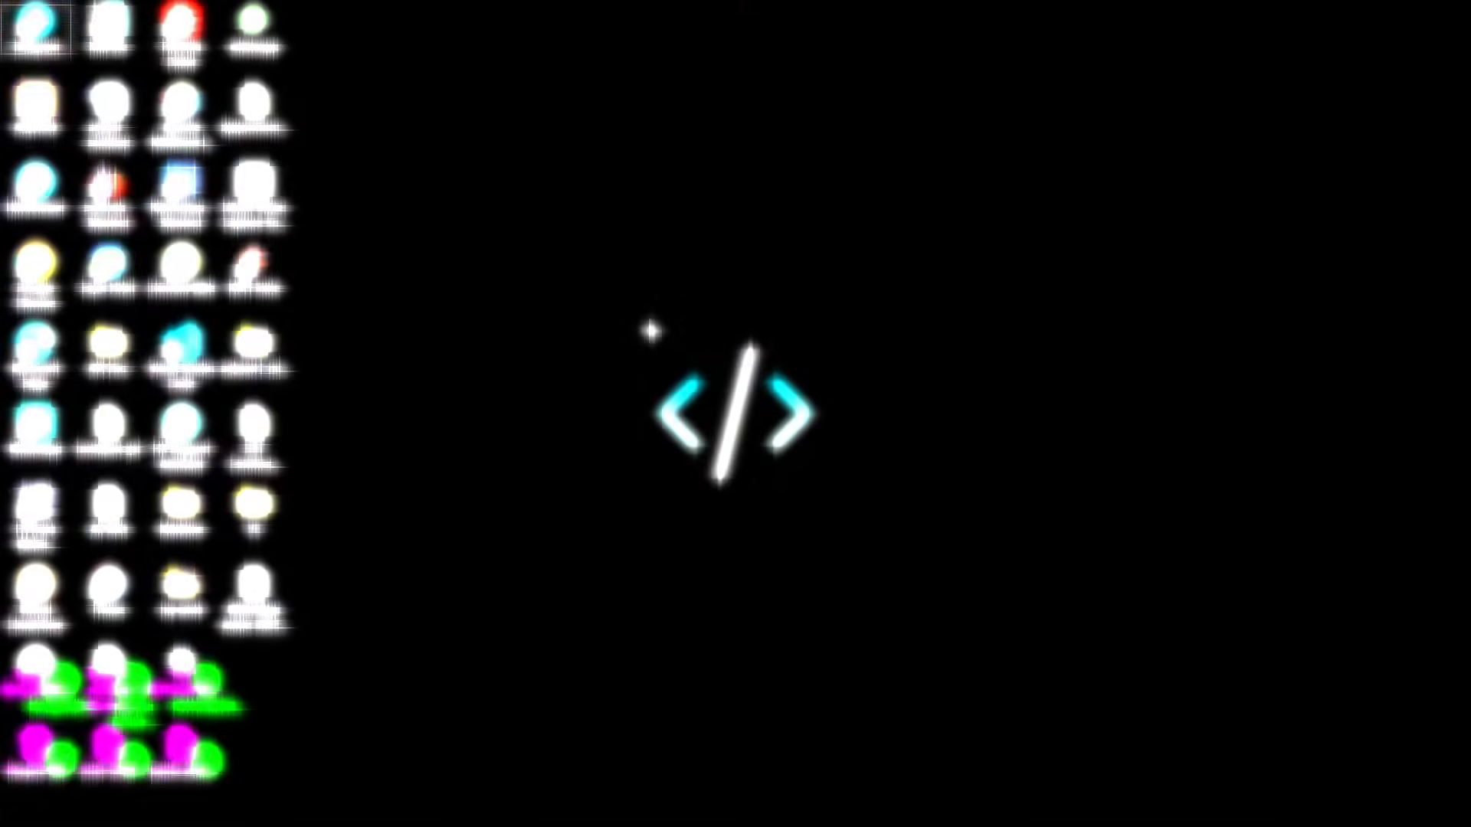
right_click(648, 325)
left_click(706, 404)
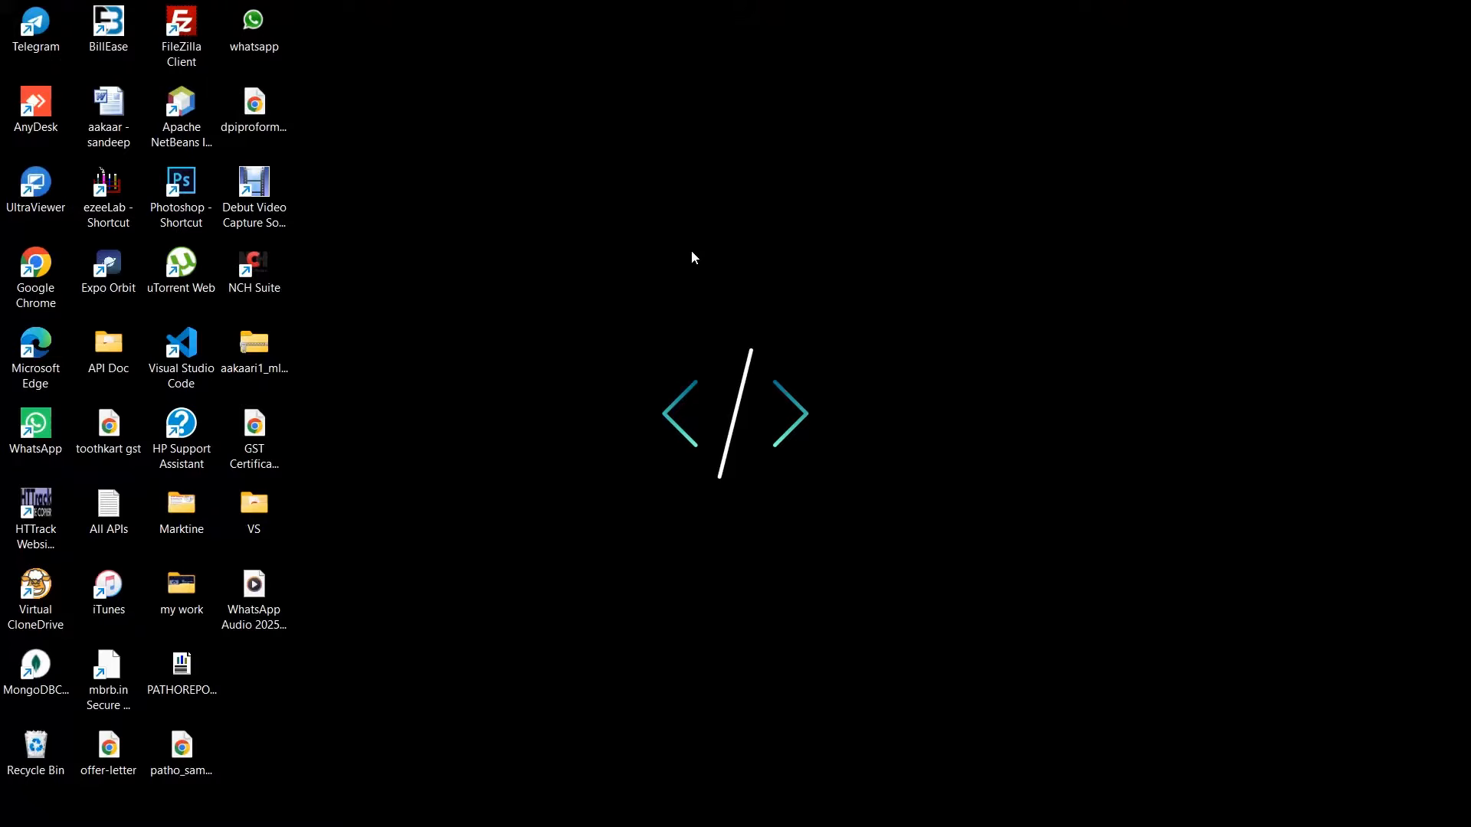
Open the Roaming application data folder by running %appdata%
key("super+r")
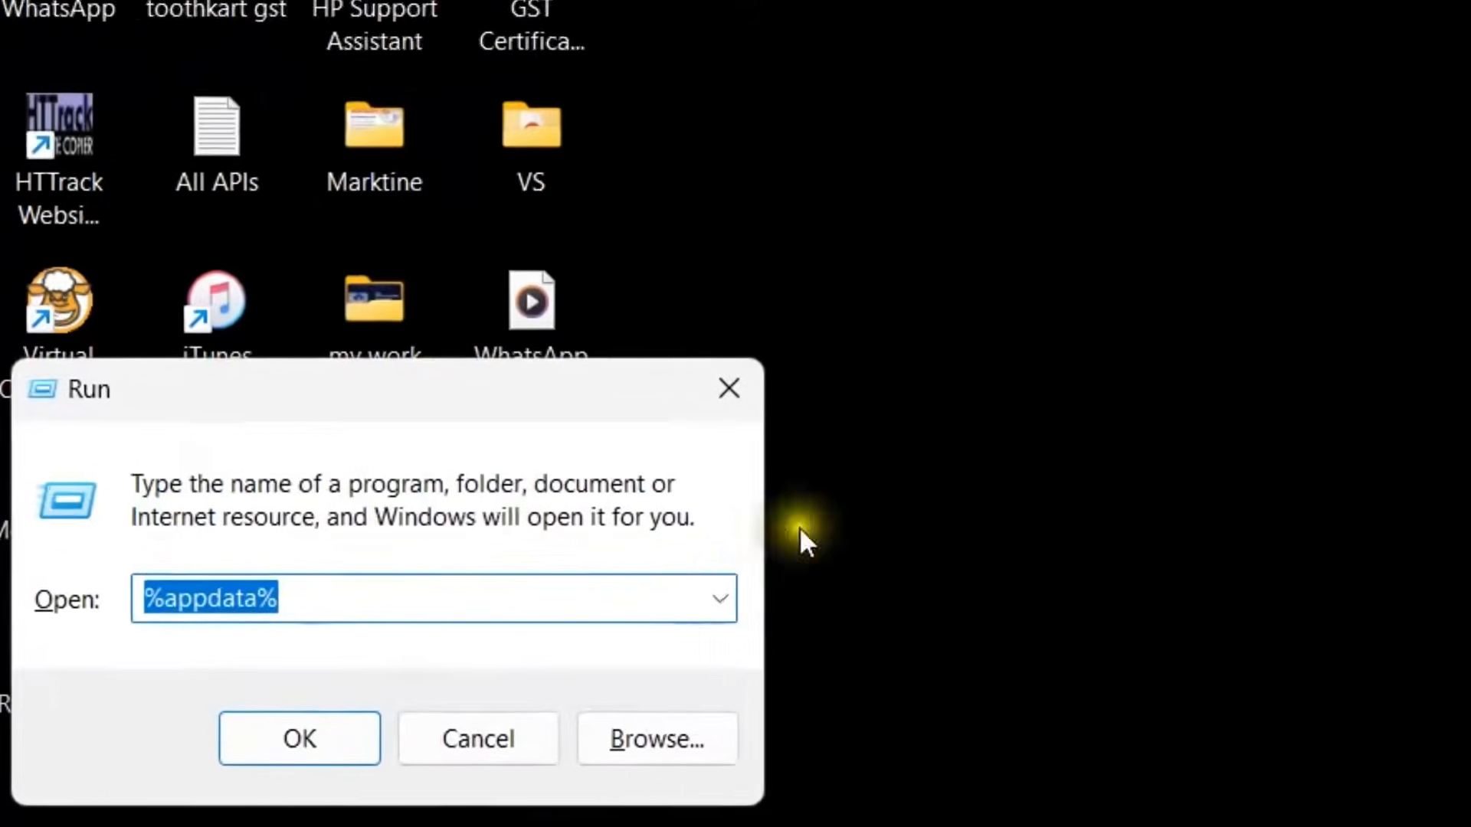
left_click(444, 572)
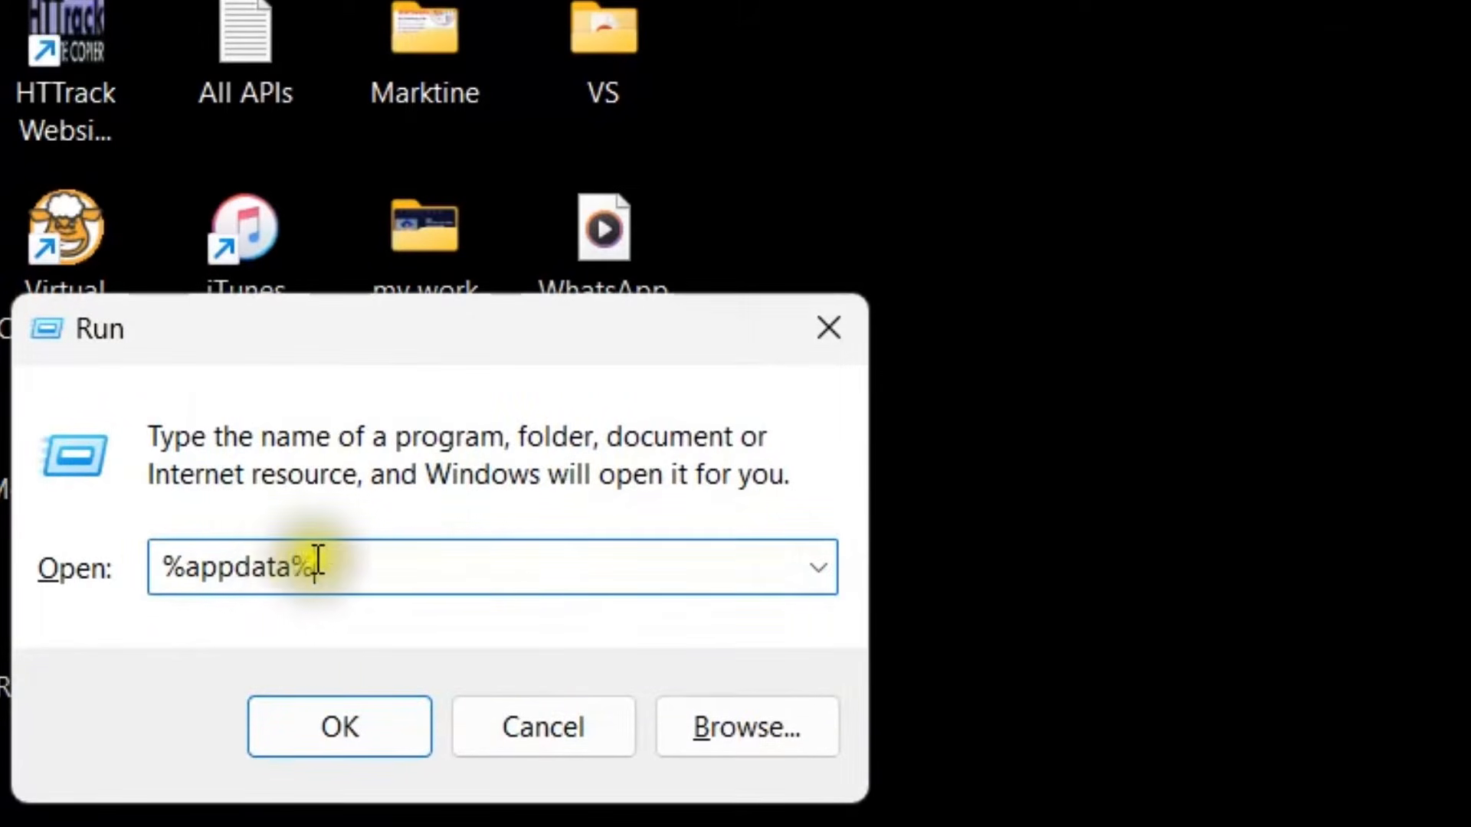
left_click_drag(187, 571, 300, 571)
left_click(330, 571)
left_click_drag(184, 570, 300, 570)
left_click(351, 571)
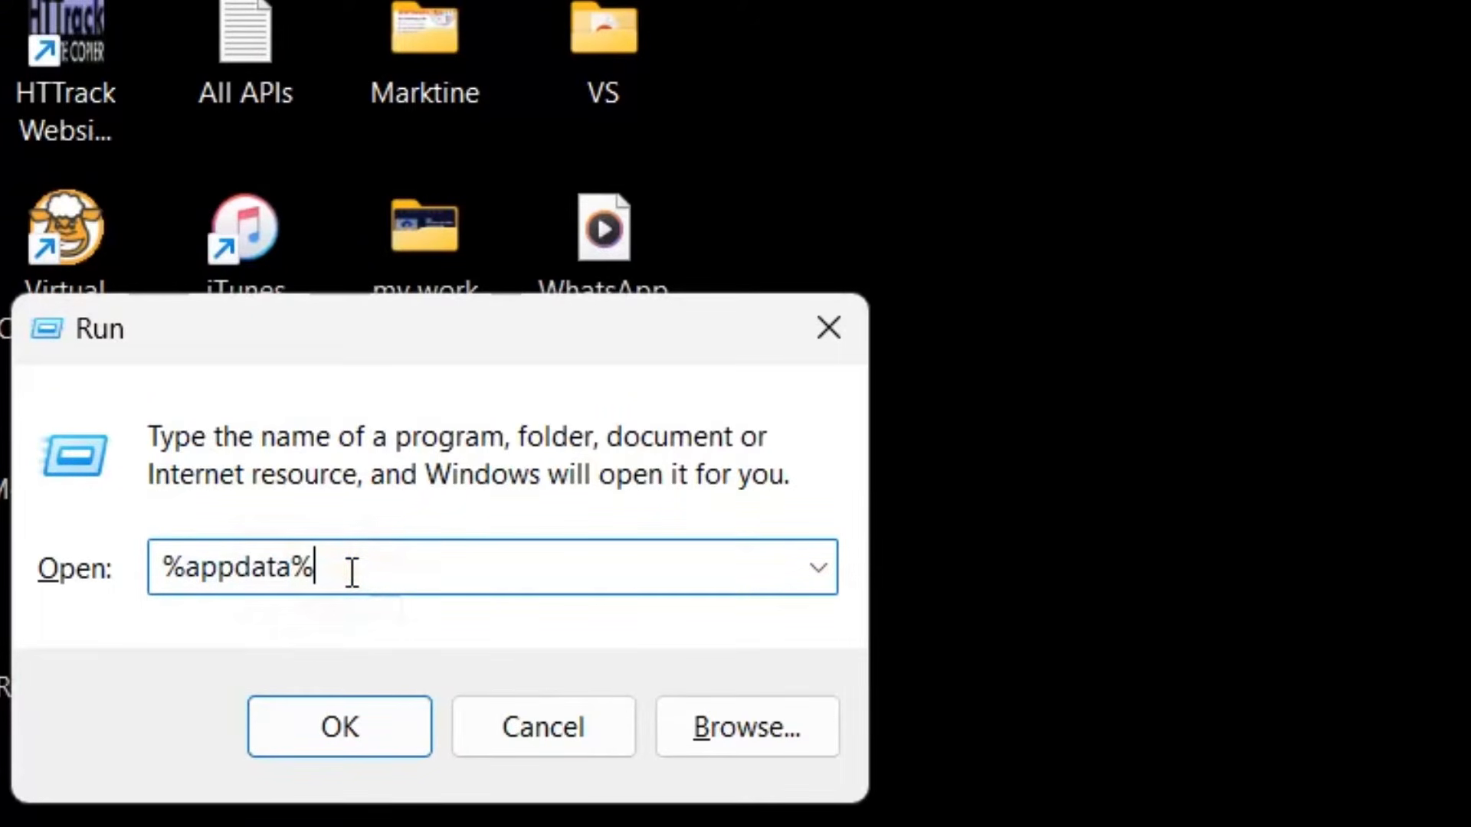
key("Return")
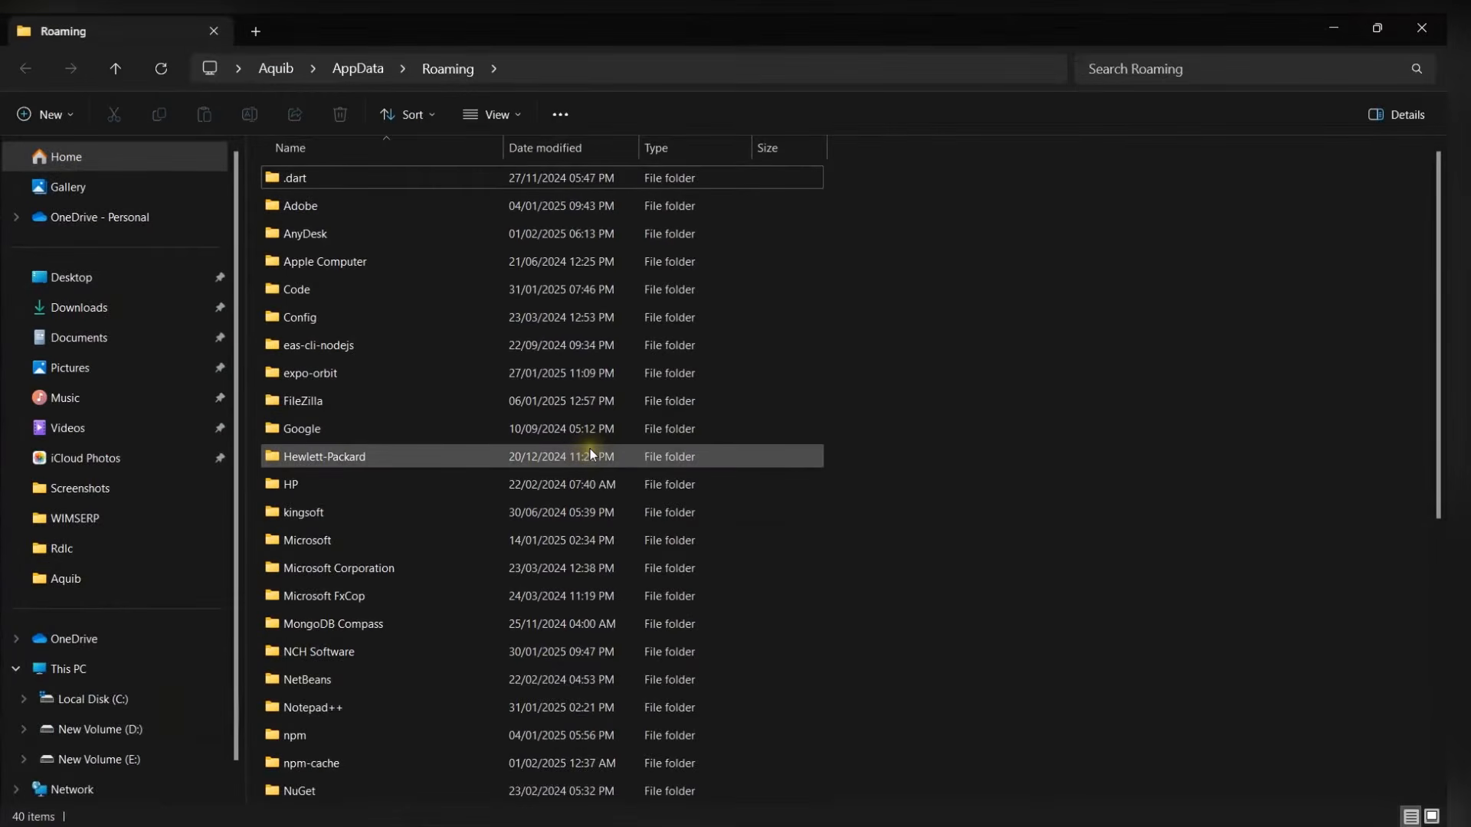
Find the AnyDesk folder in the Roaming directory and open it
scroll(515, 230, "down", 6)
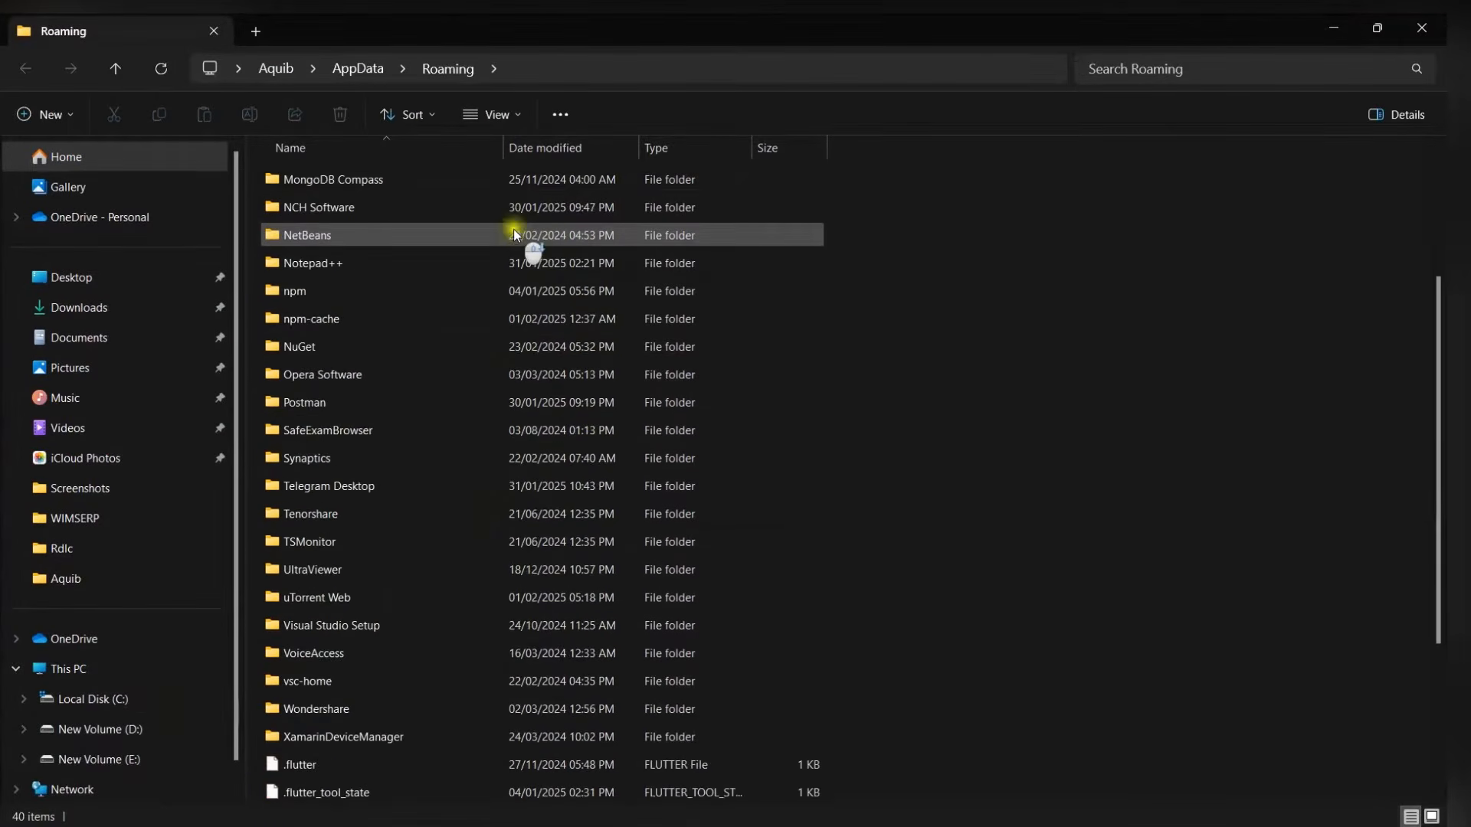
scroll(507, 368, "up", 6)
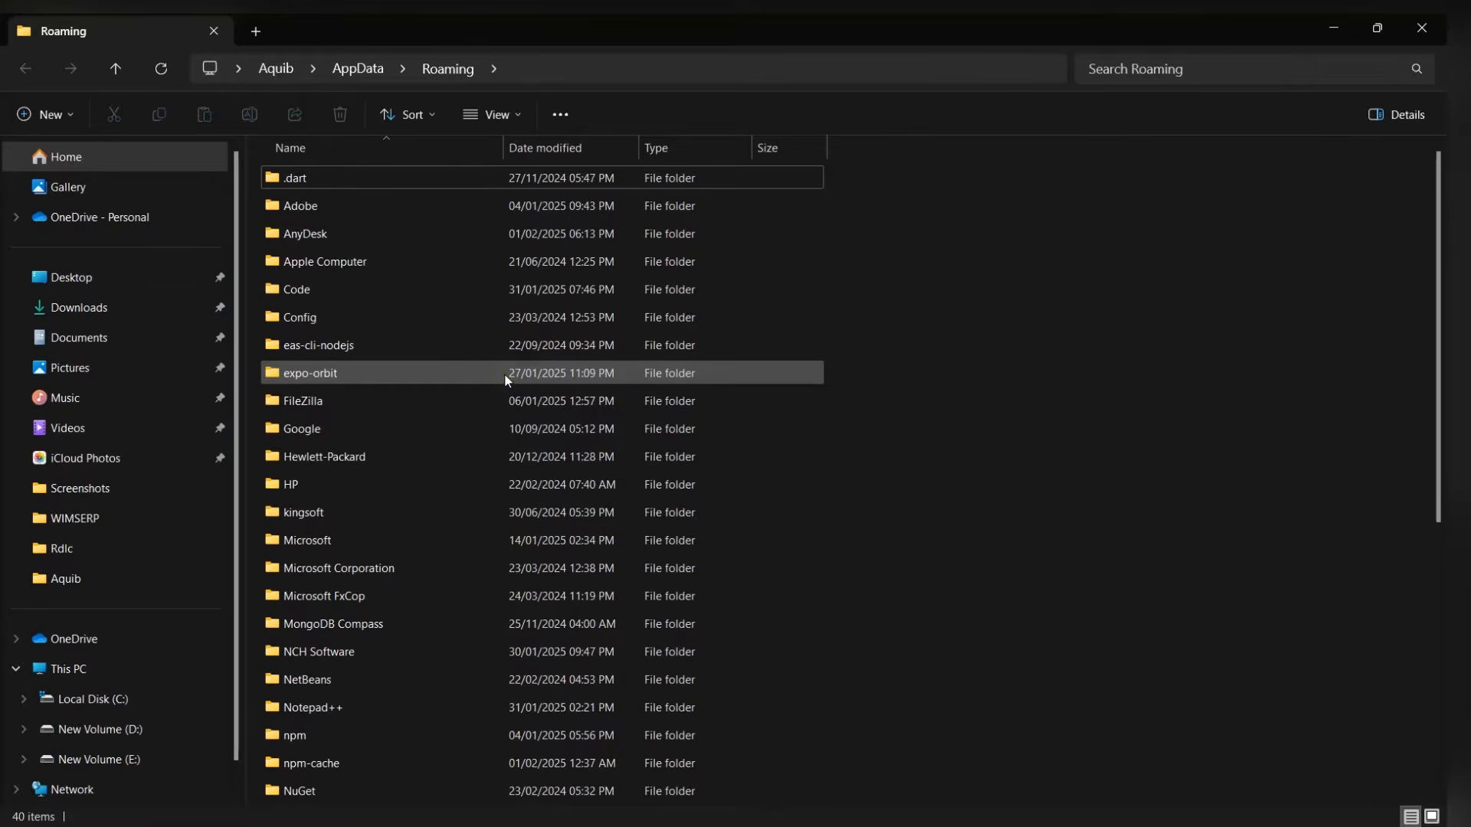
left_click(315, 232)
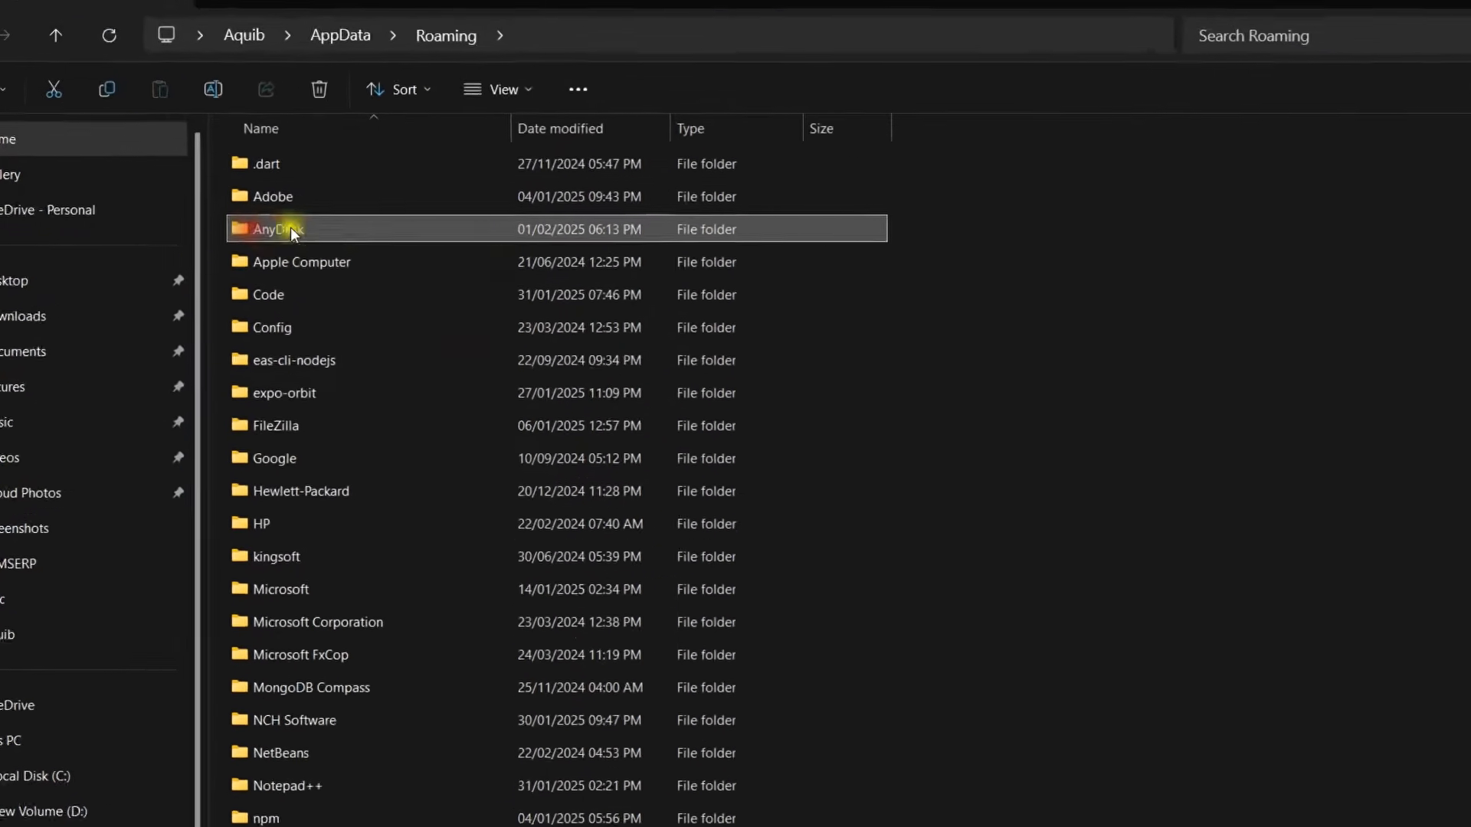
mouse_move(484, 228)
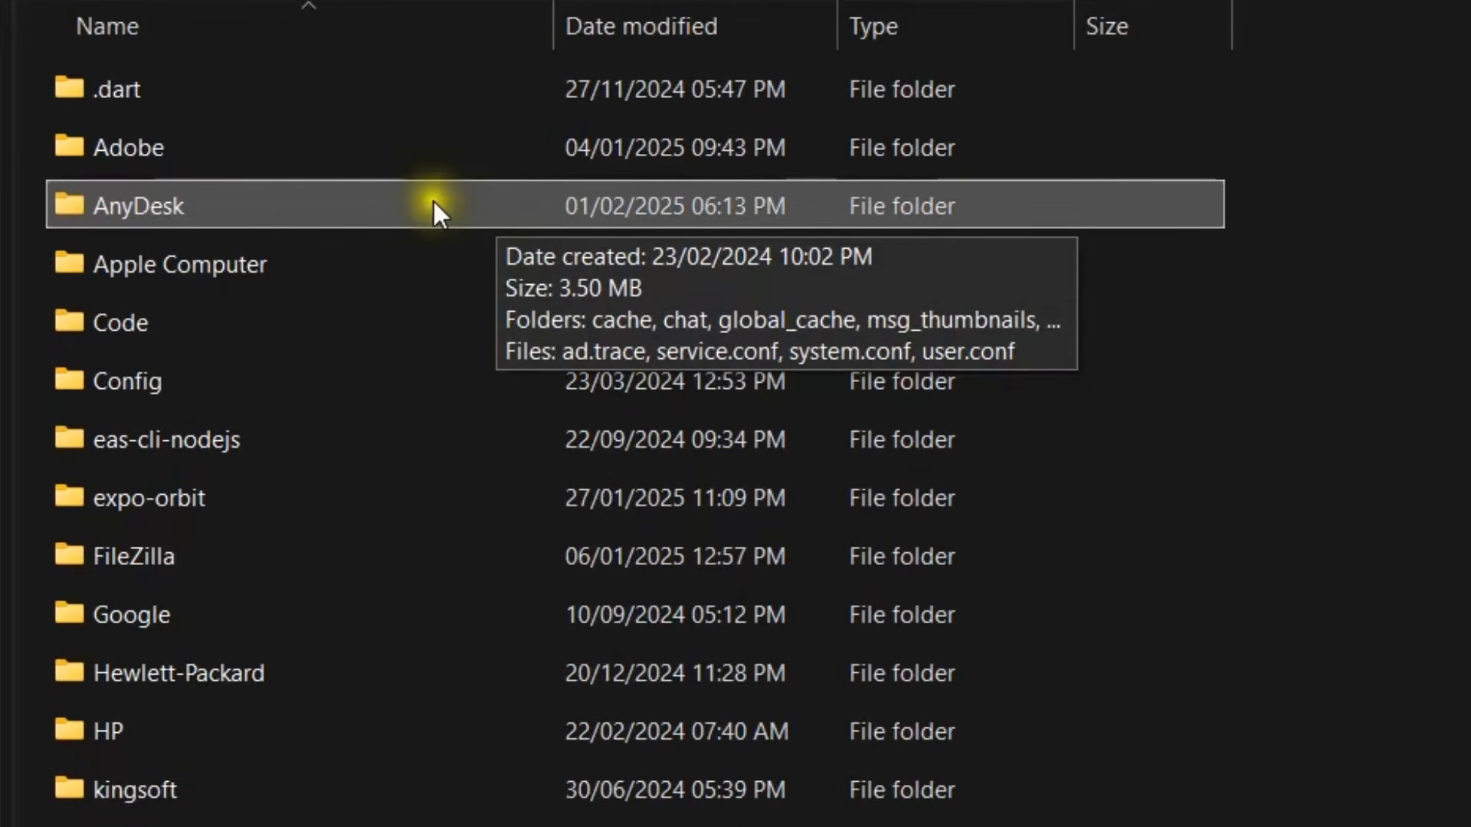
double_click(393, 204)
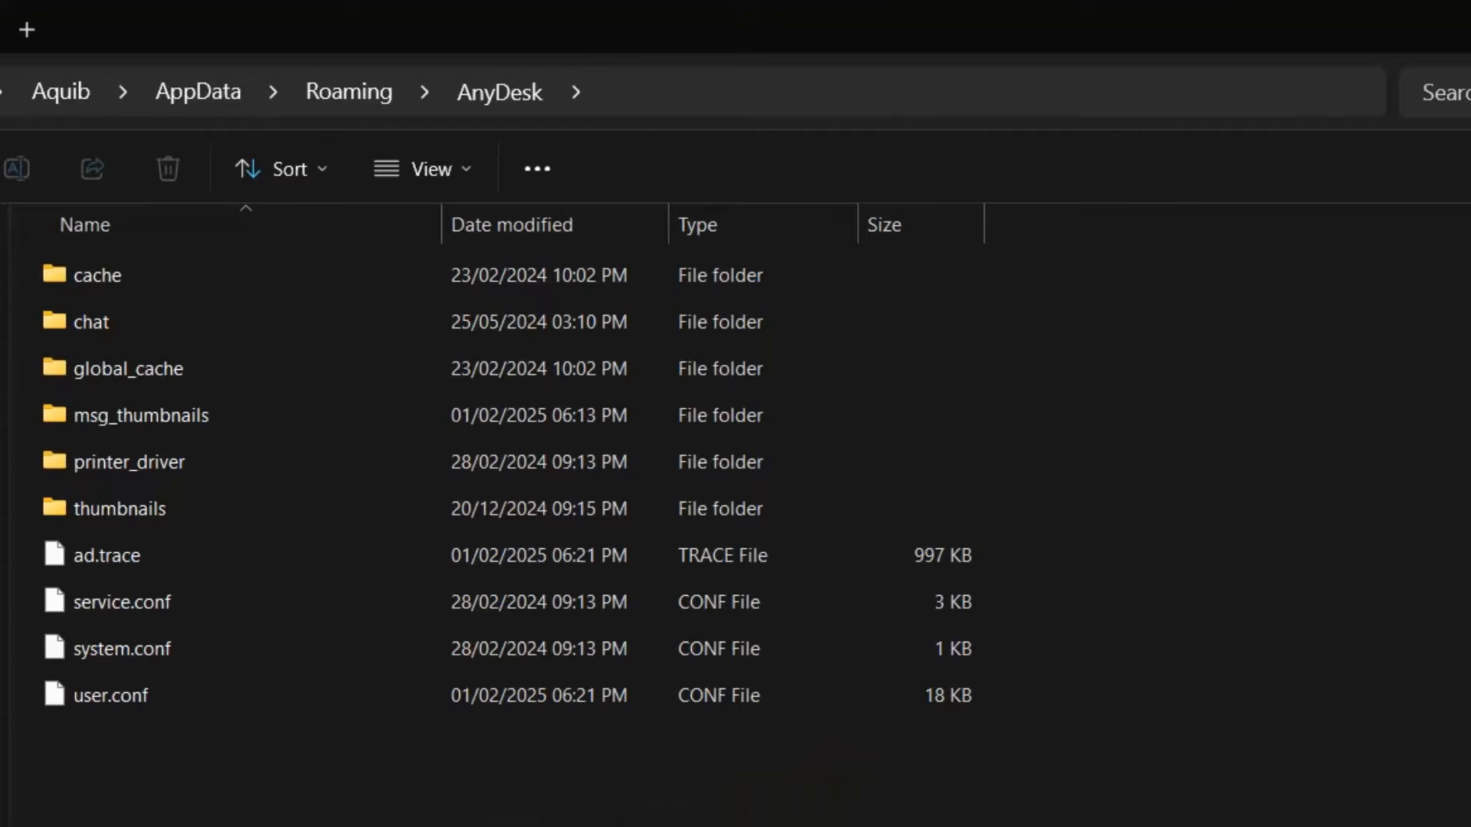
Permanently delete the files ad.trace, service.conf, system.conf and user.conf from the AnyDesk folder
mouse_move(76, 824)
left_mouse_down()
mouse_move(72, 650)
mouse_move(101, 576)
mouse_move(164, 542)
mouse_move(830, 537)
left_mouse_up()
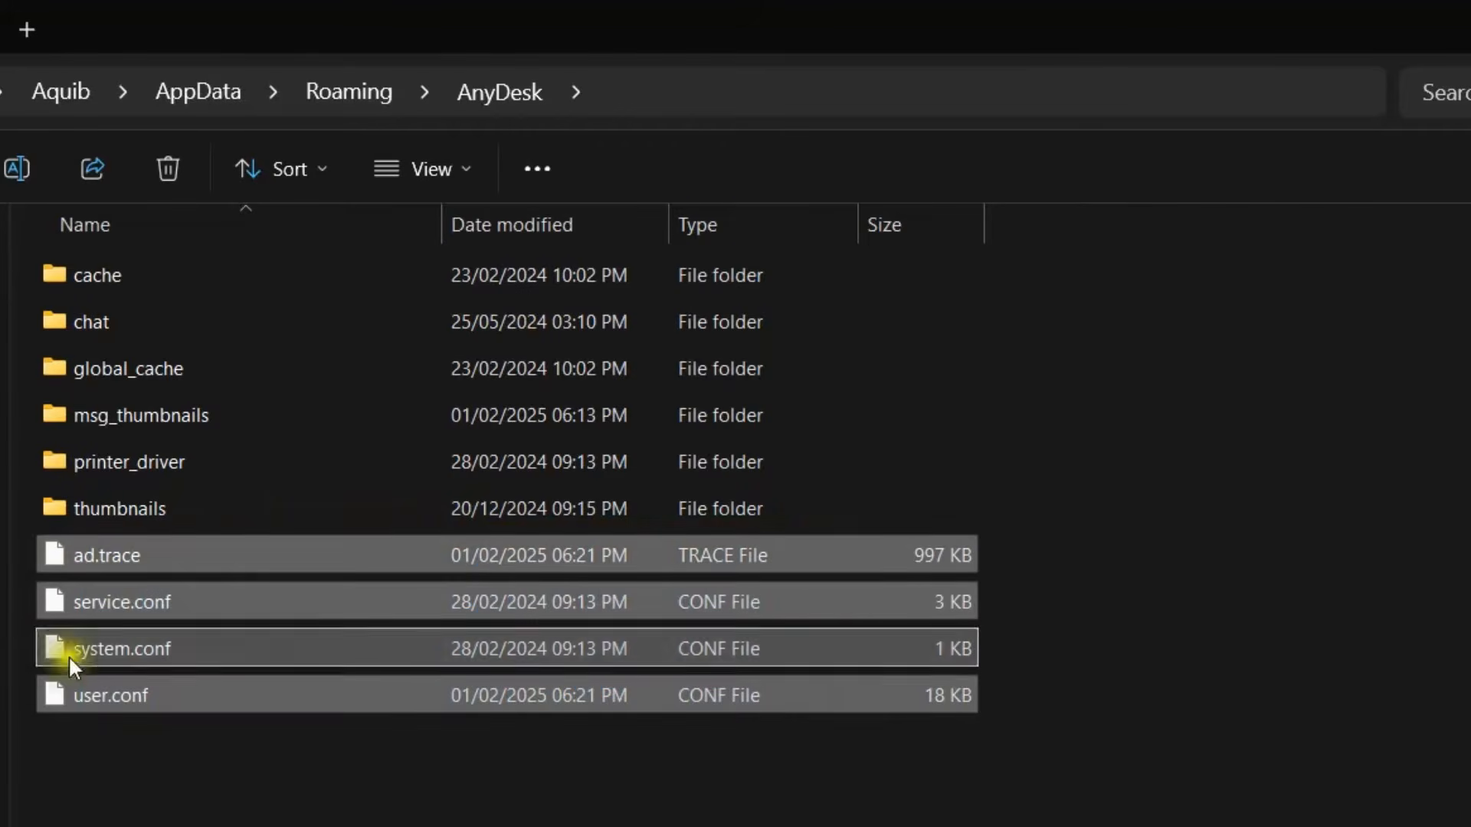
key("shift+Delete")
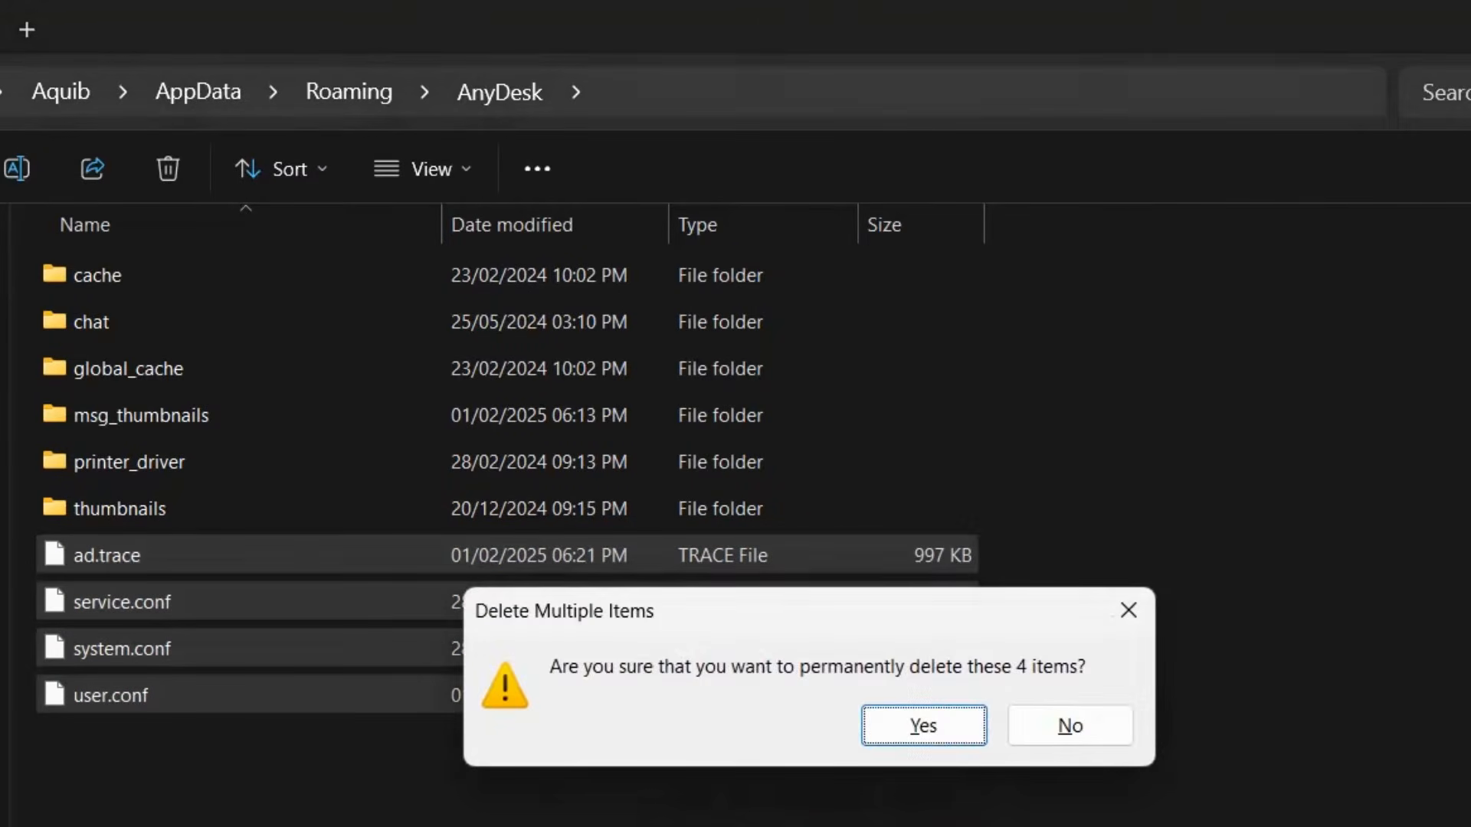
key("Return")
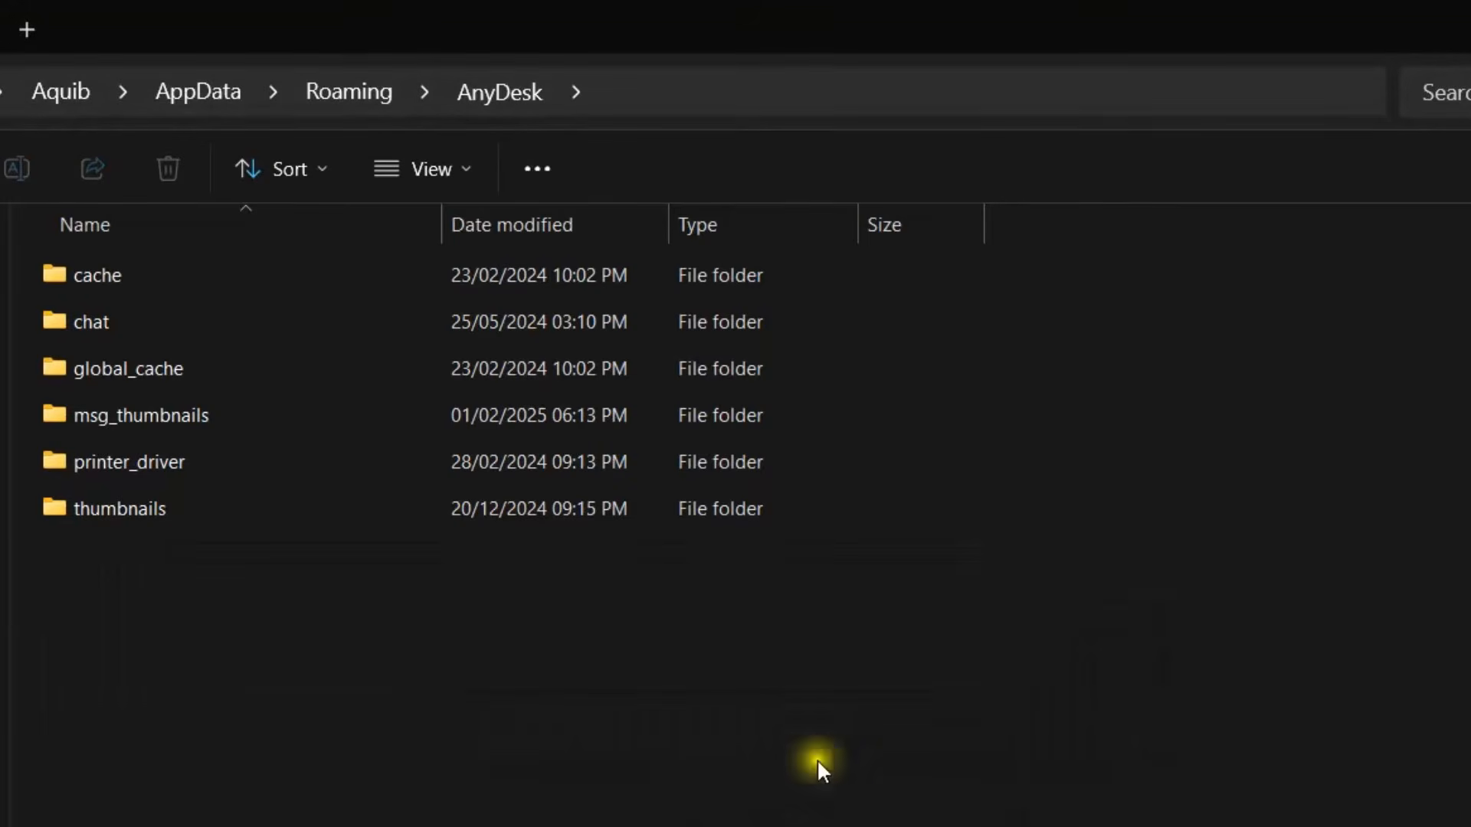
Check the cache folder's contents and permanently delete all text documents in the chat folder
double_click(302, 267)
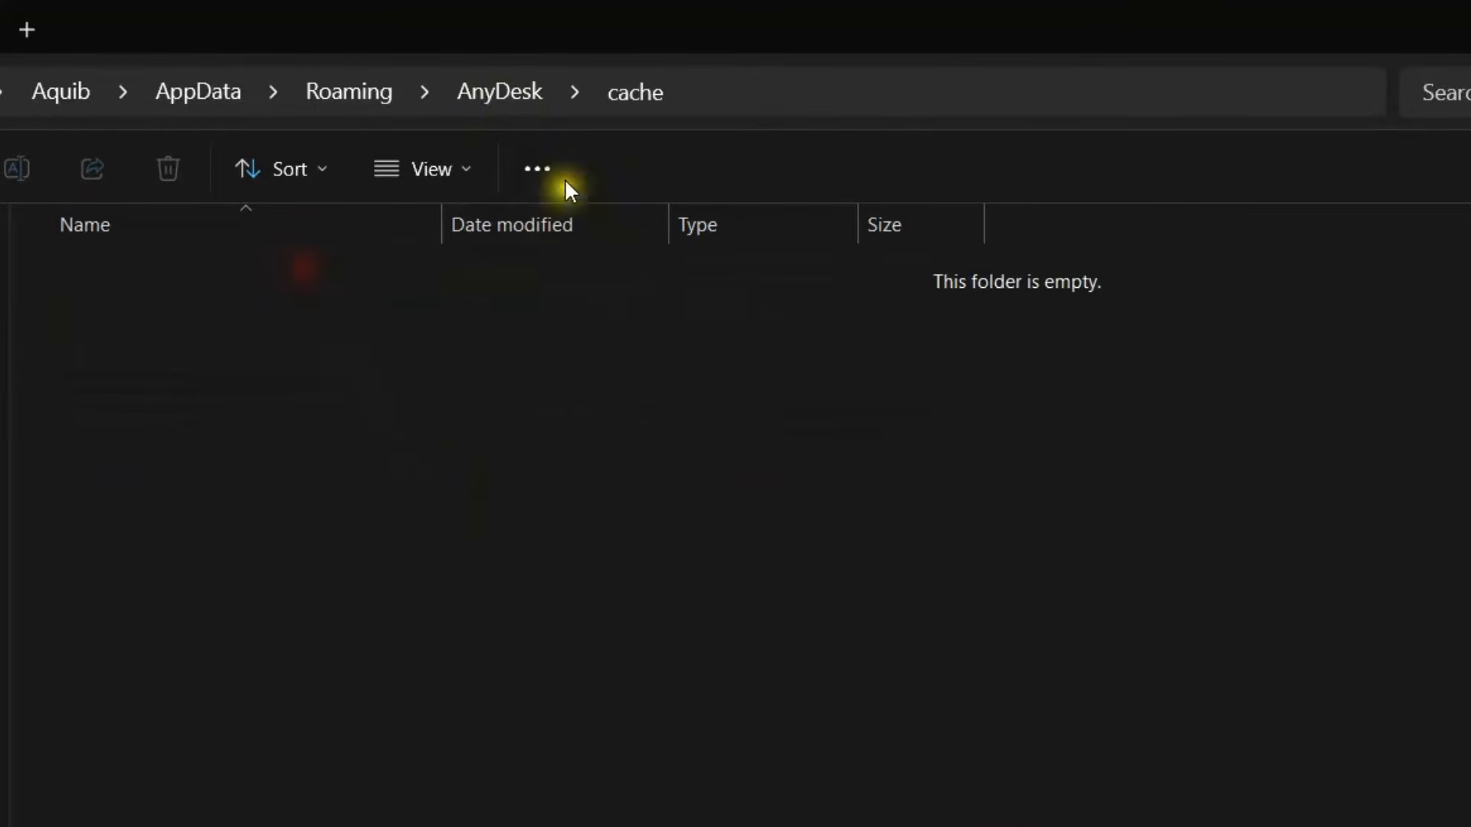
left_click(498, 92)
double_click(360, 264)
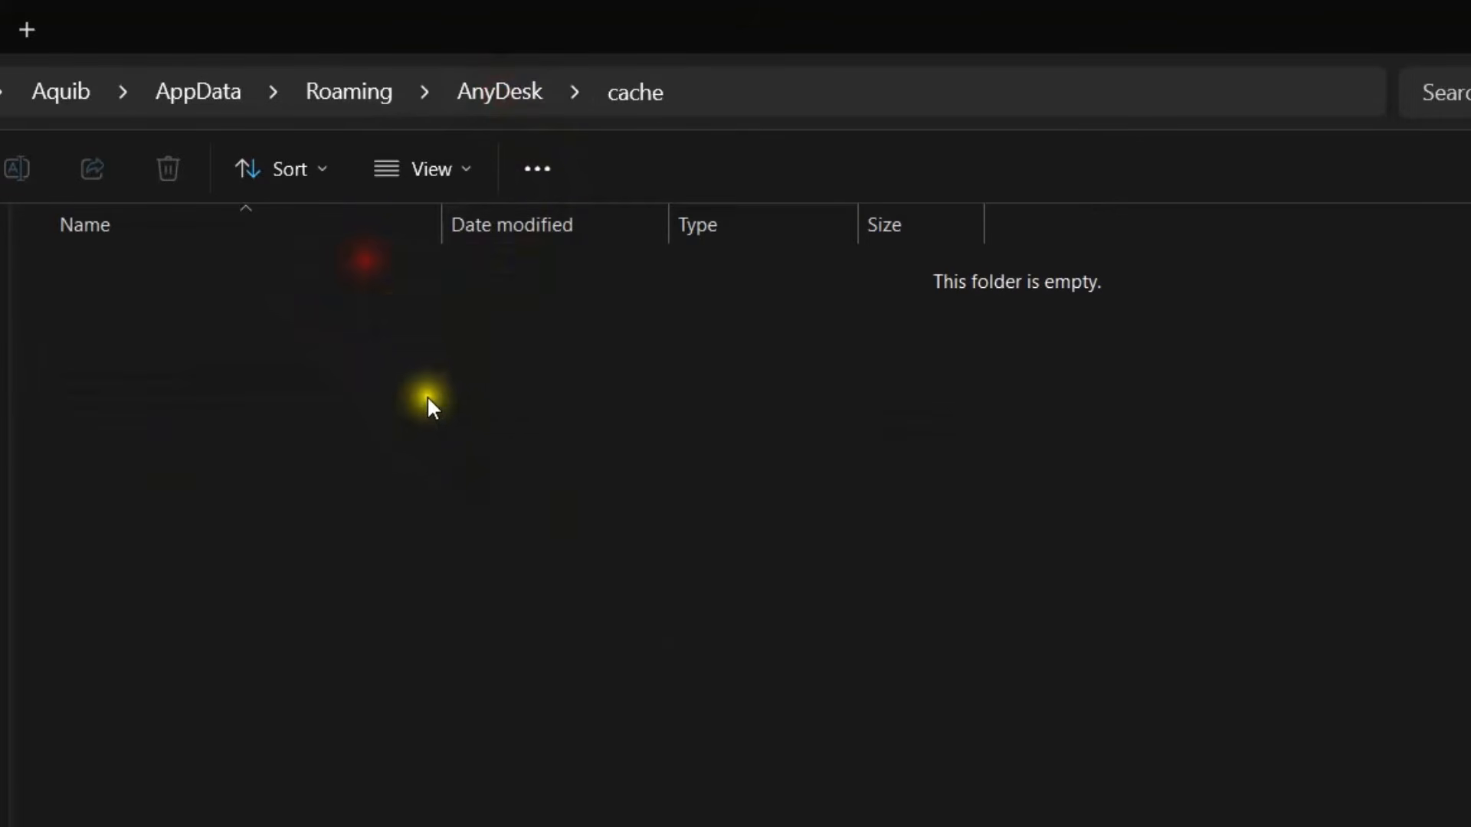
left_click(499, 92)
double_click(307, 328)
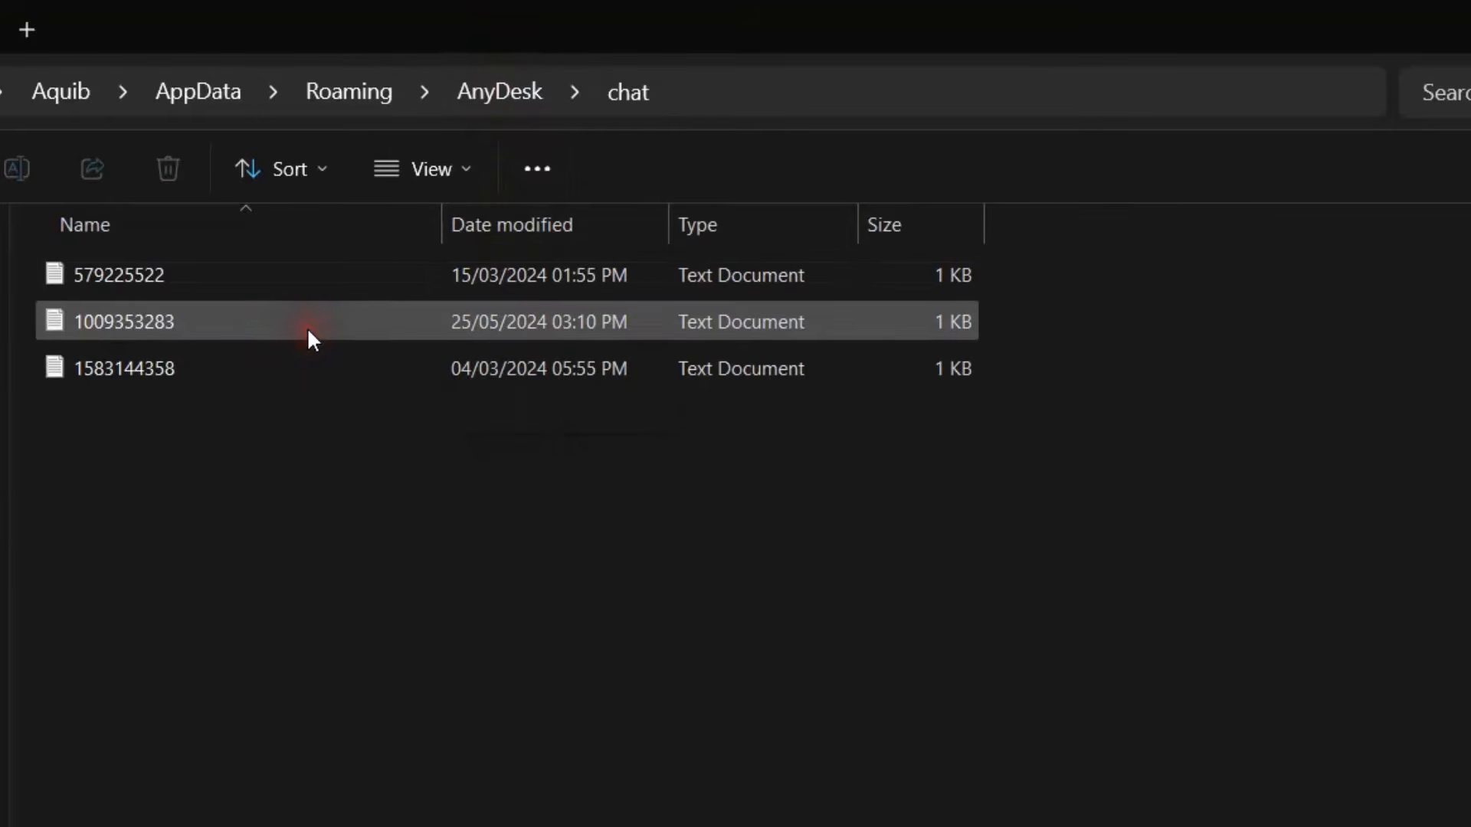
left_click_drag(273, 426, 164, 270)
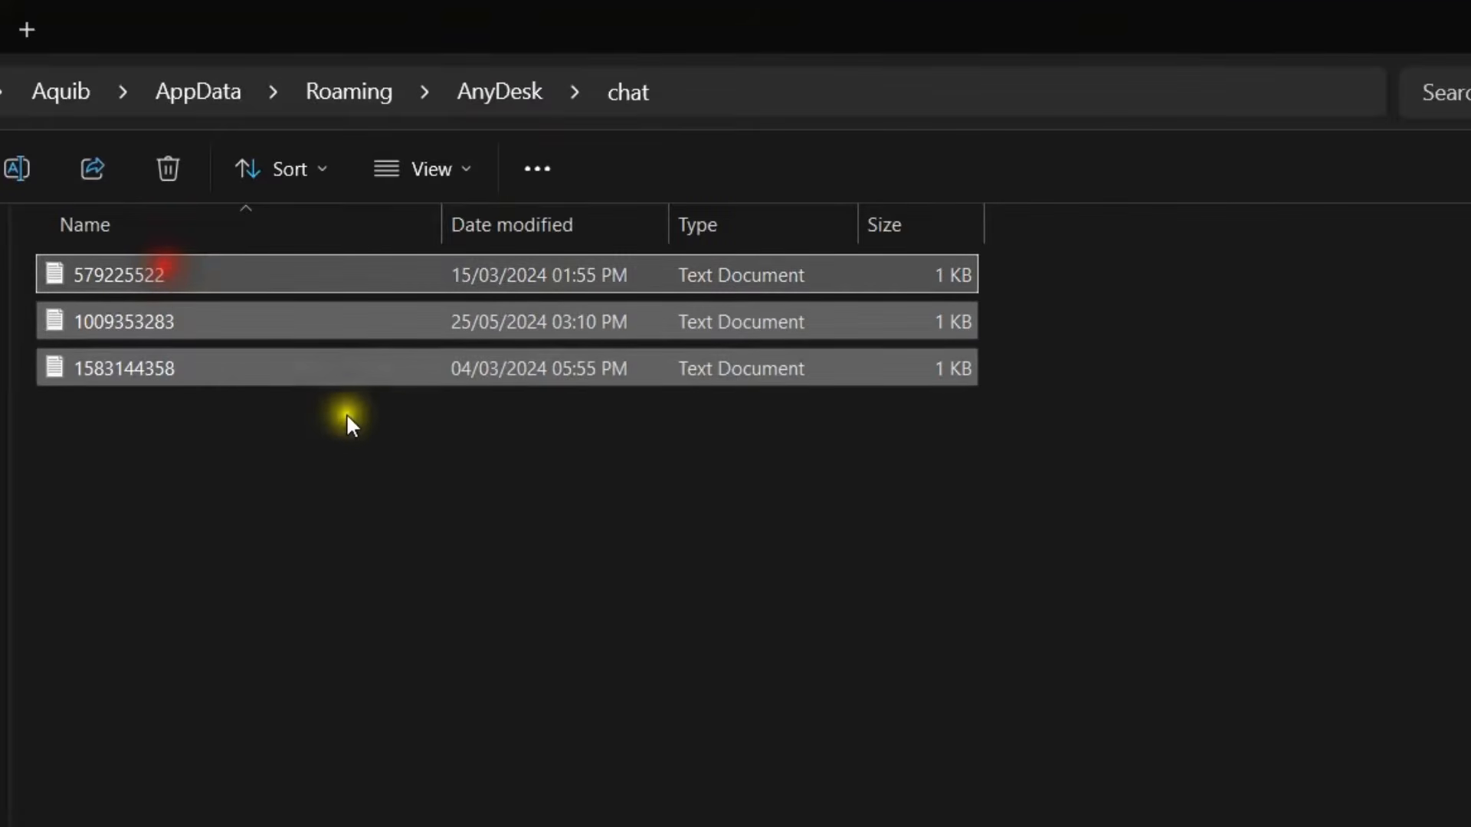
key("shift+Delete")
key("Return")
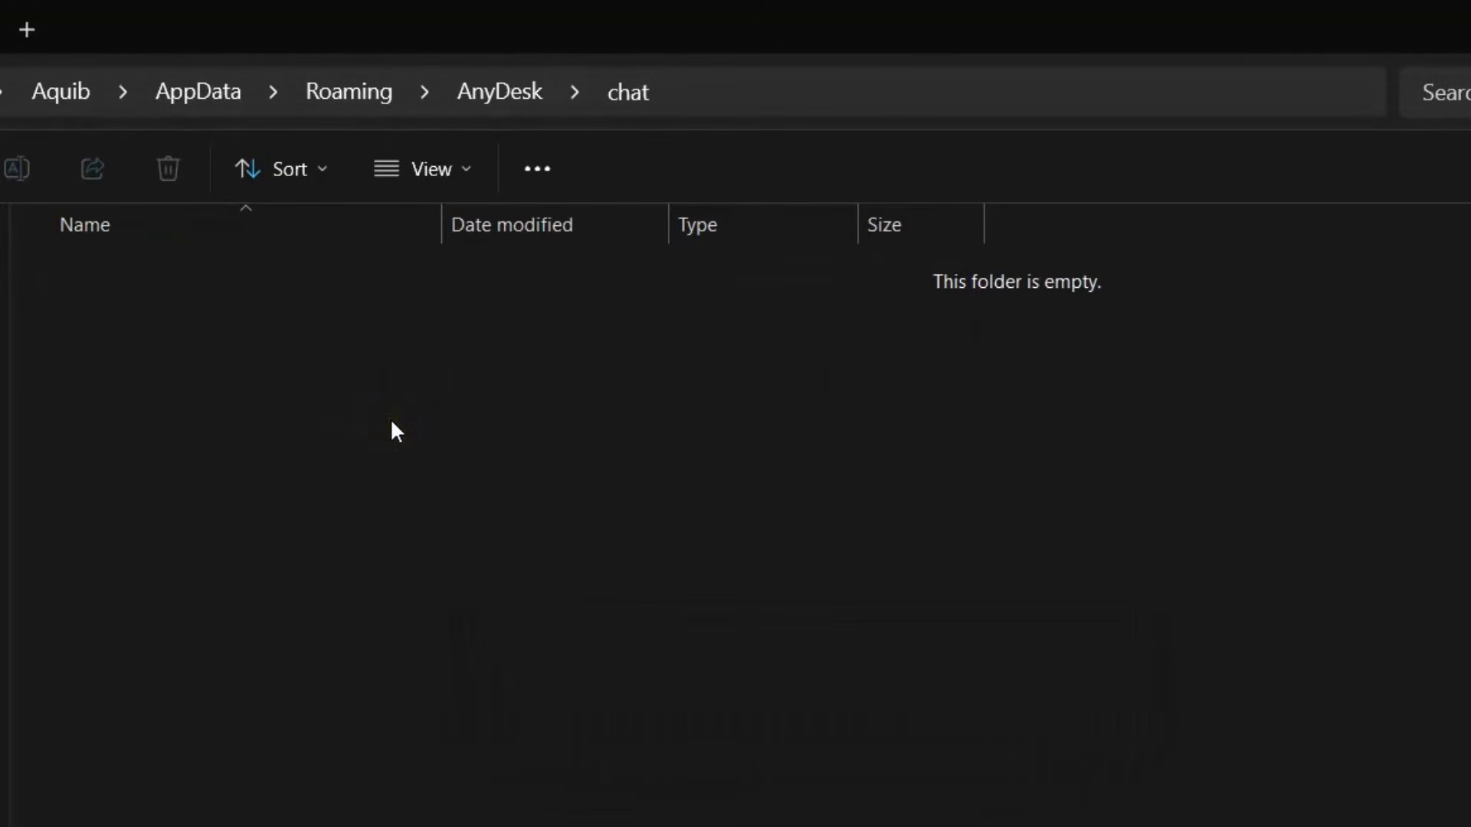
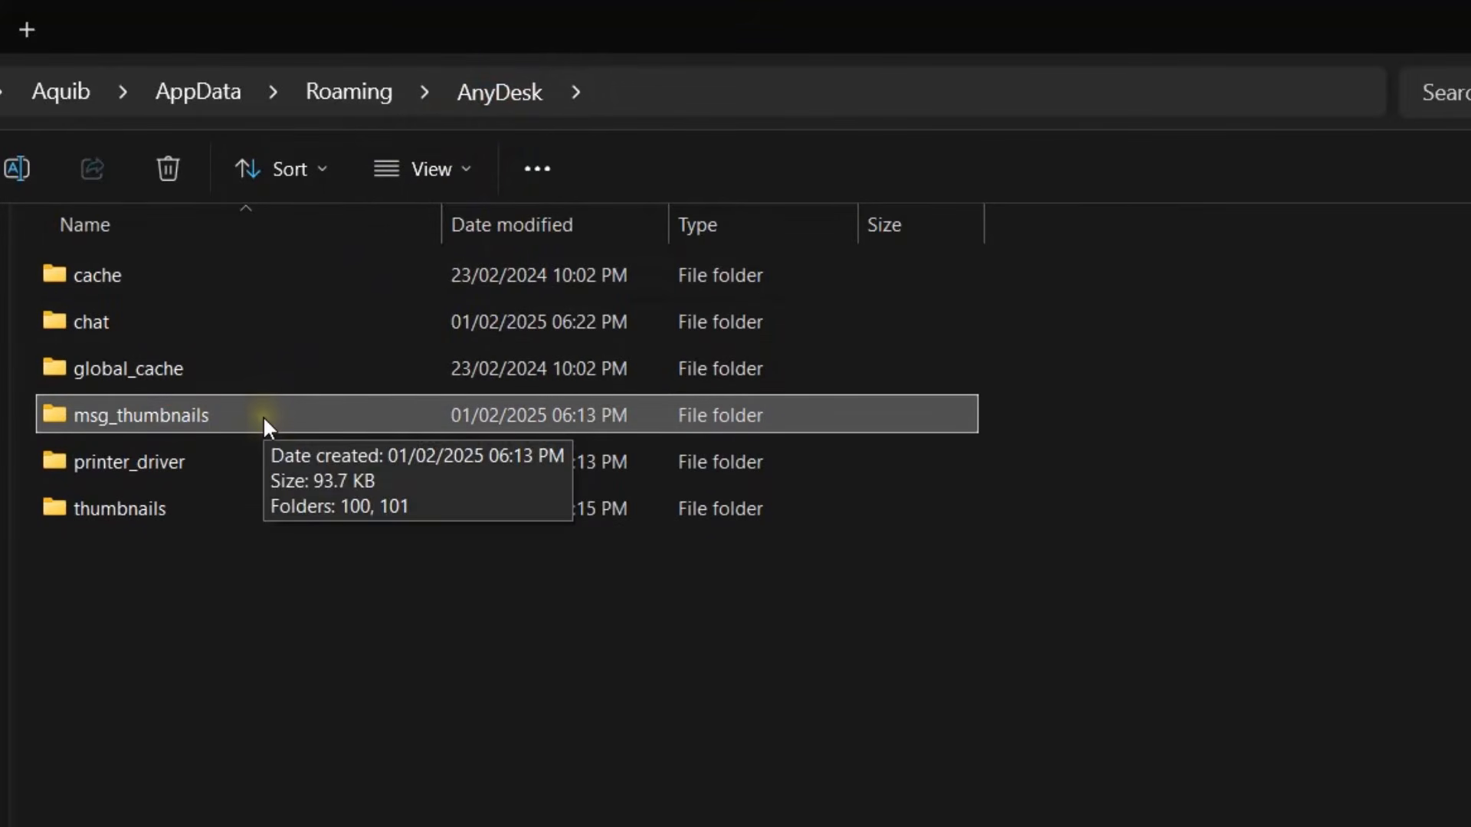
View the image in the 100 subfolder of msg_thumbnails and move the msg_thumbnails folder out of AnyDesk to the desktop
double_click(261, 419)
double_click(209, 222)
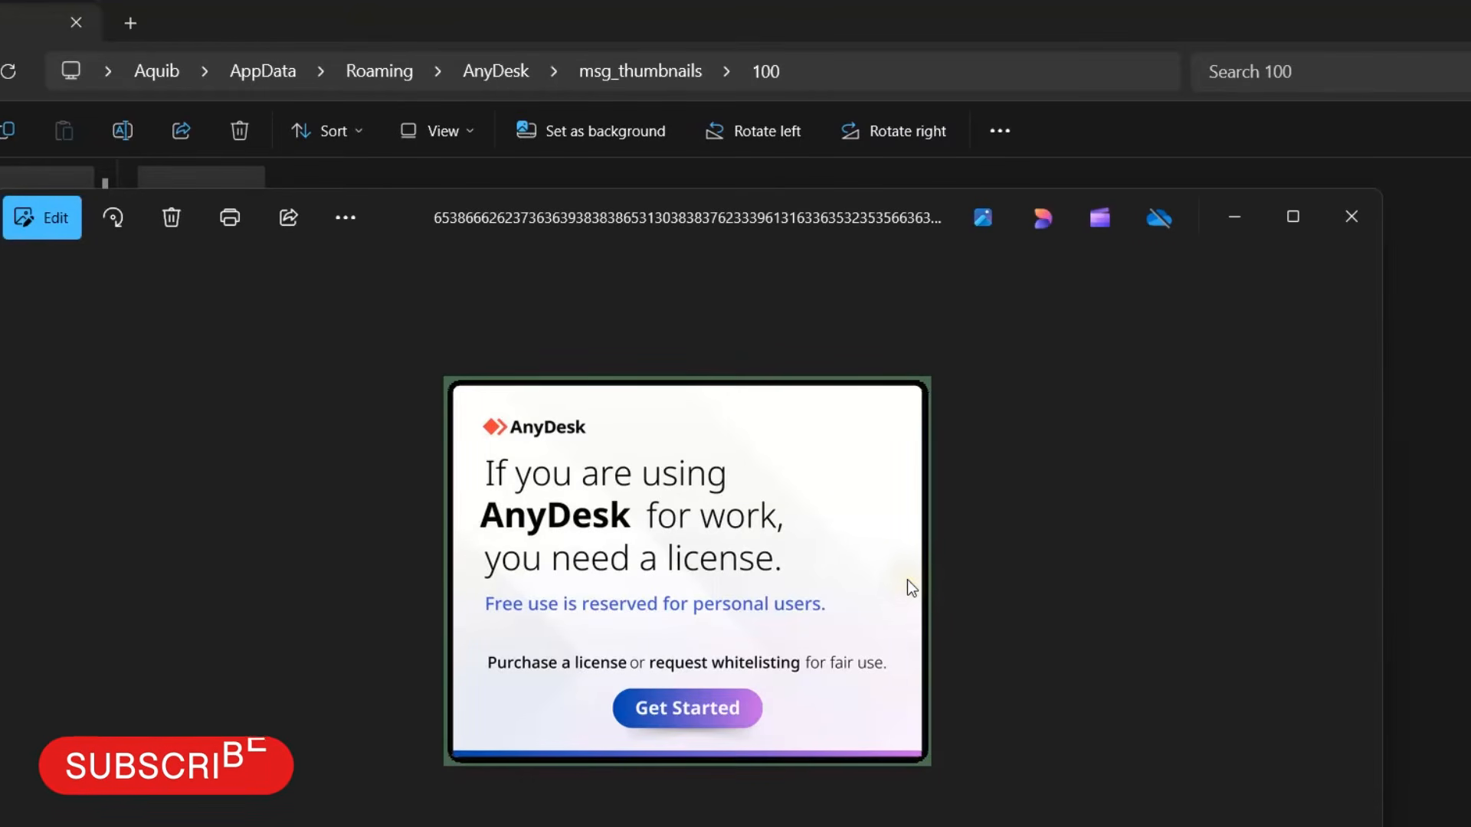
left_click(1350, 217)
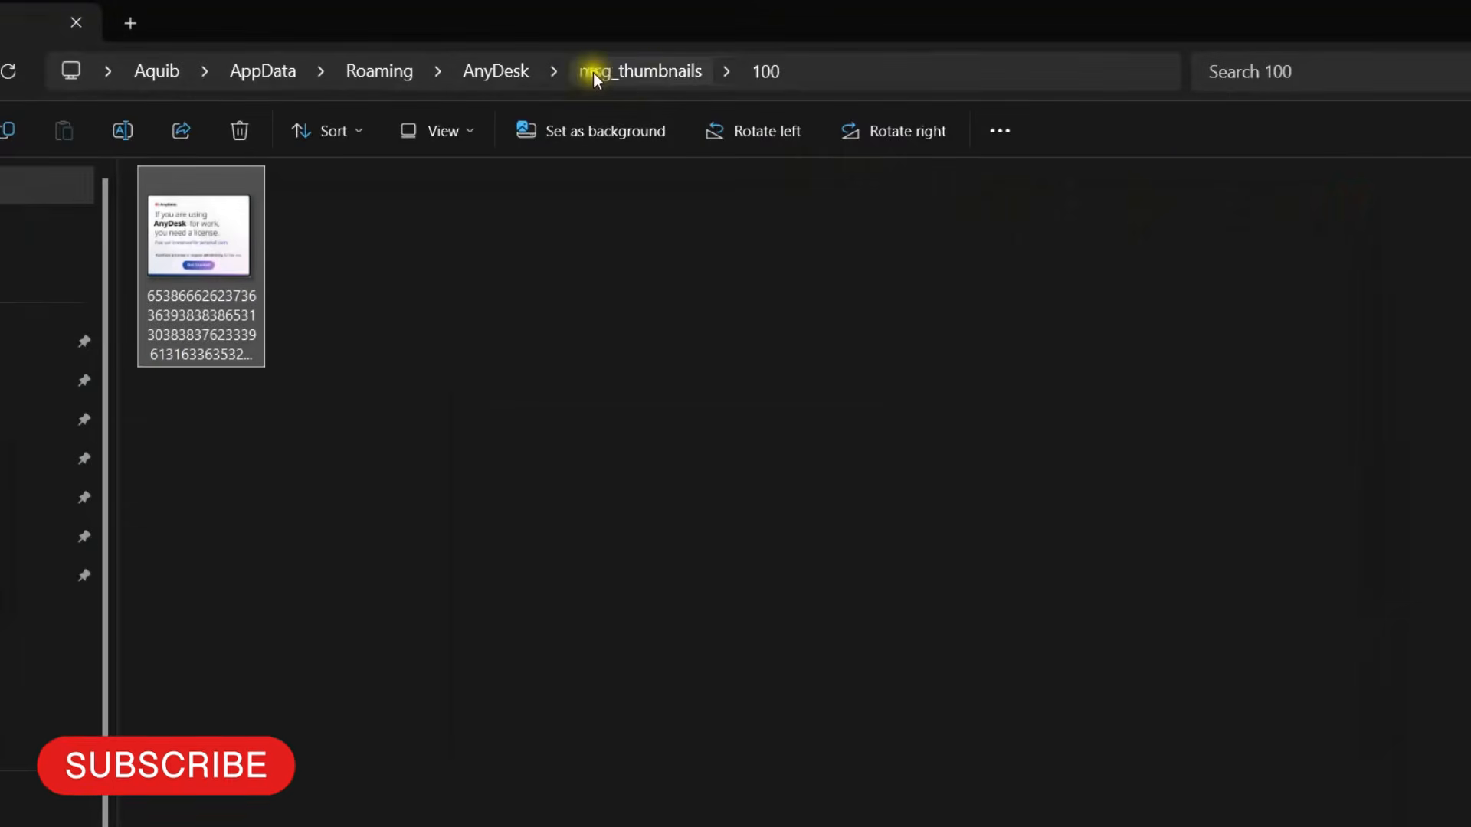
left_click(648, 72)
left_click(490, 71)
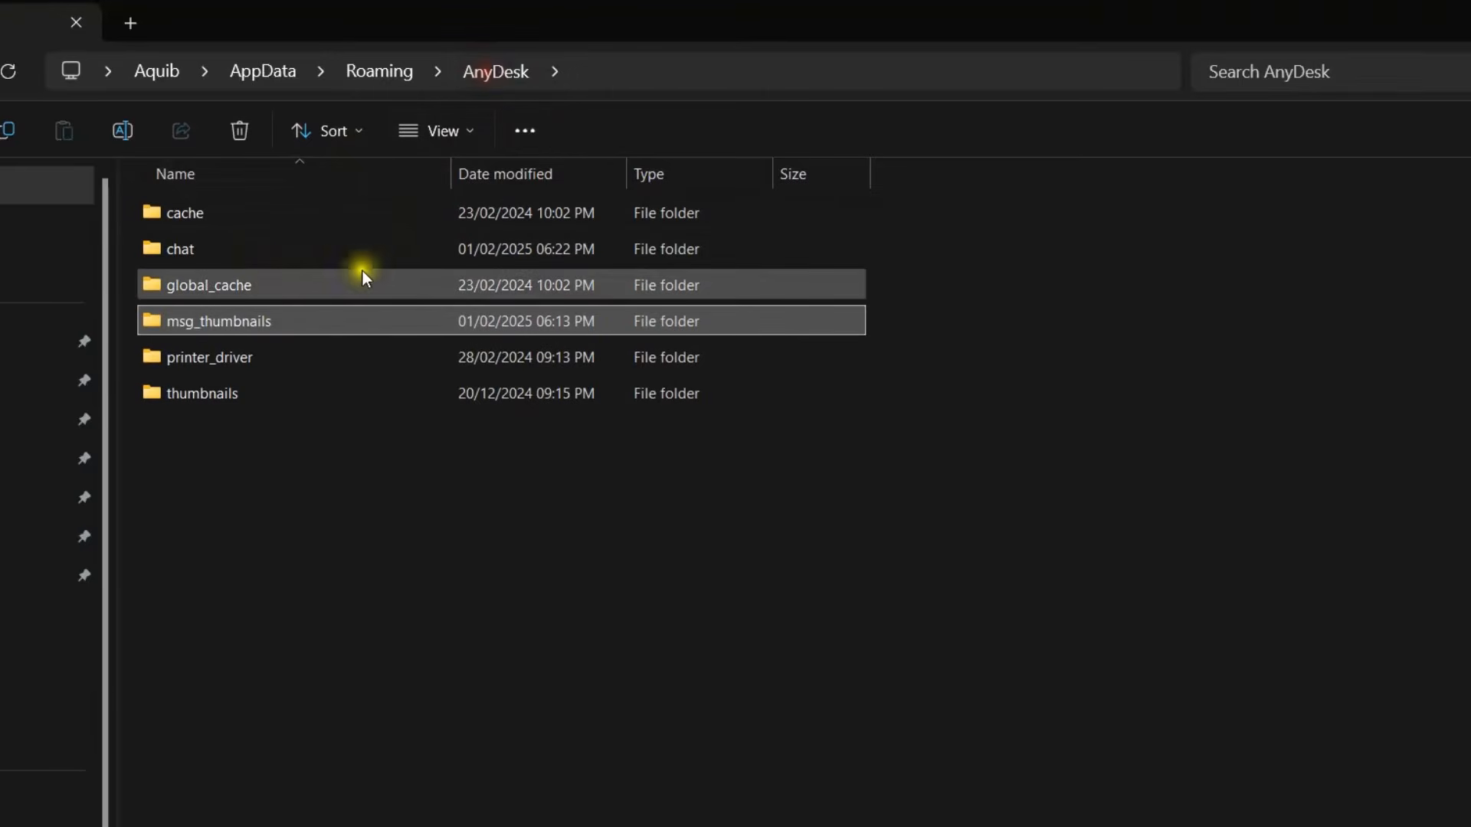
key("Delete")
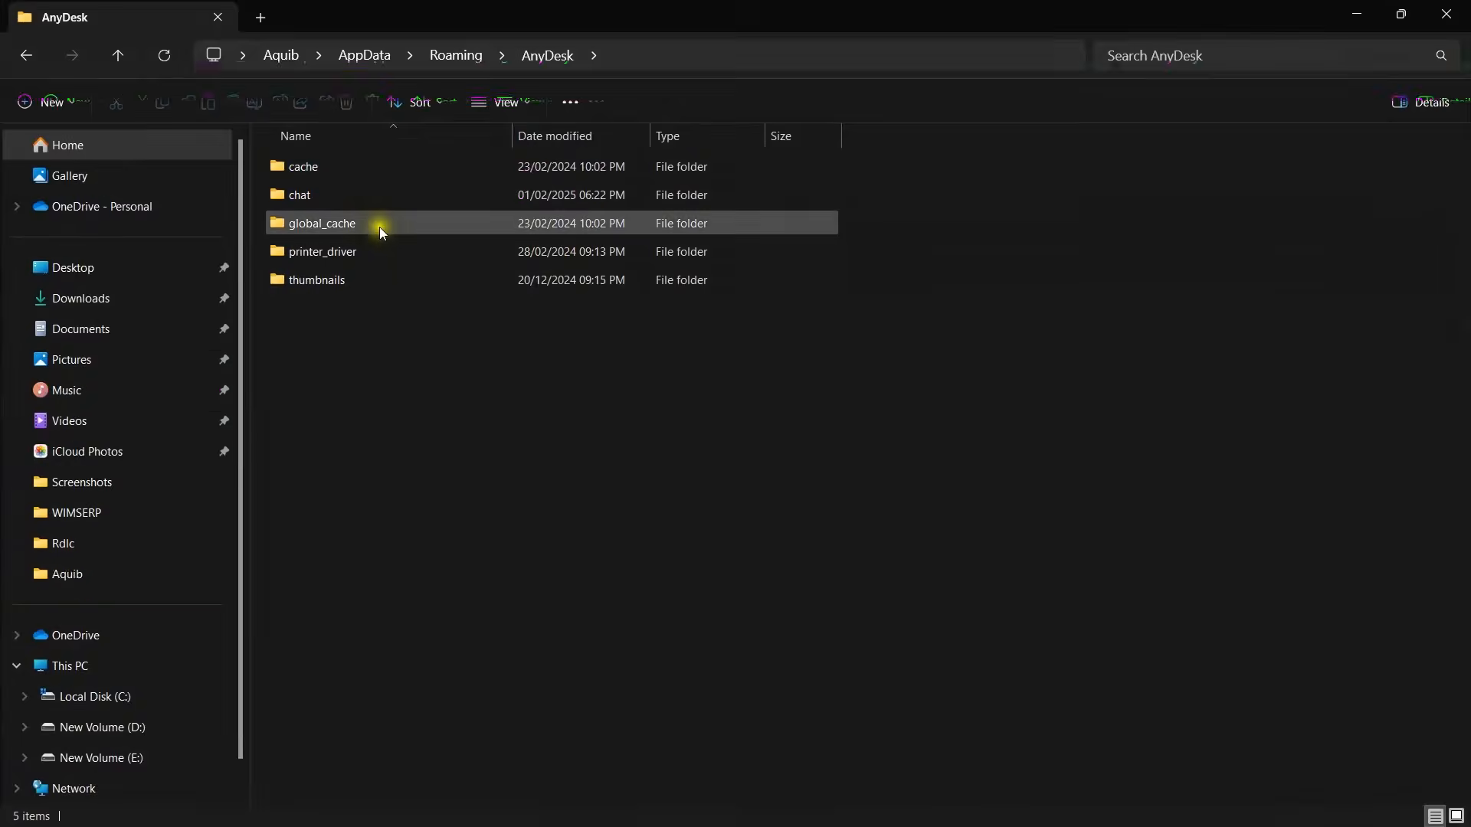
Check the contents of the global_cache and thumbnails folders and close the file window
double_click(380, 227)
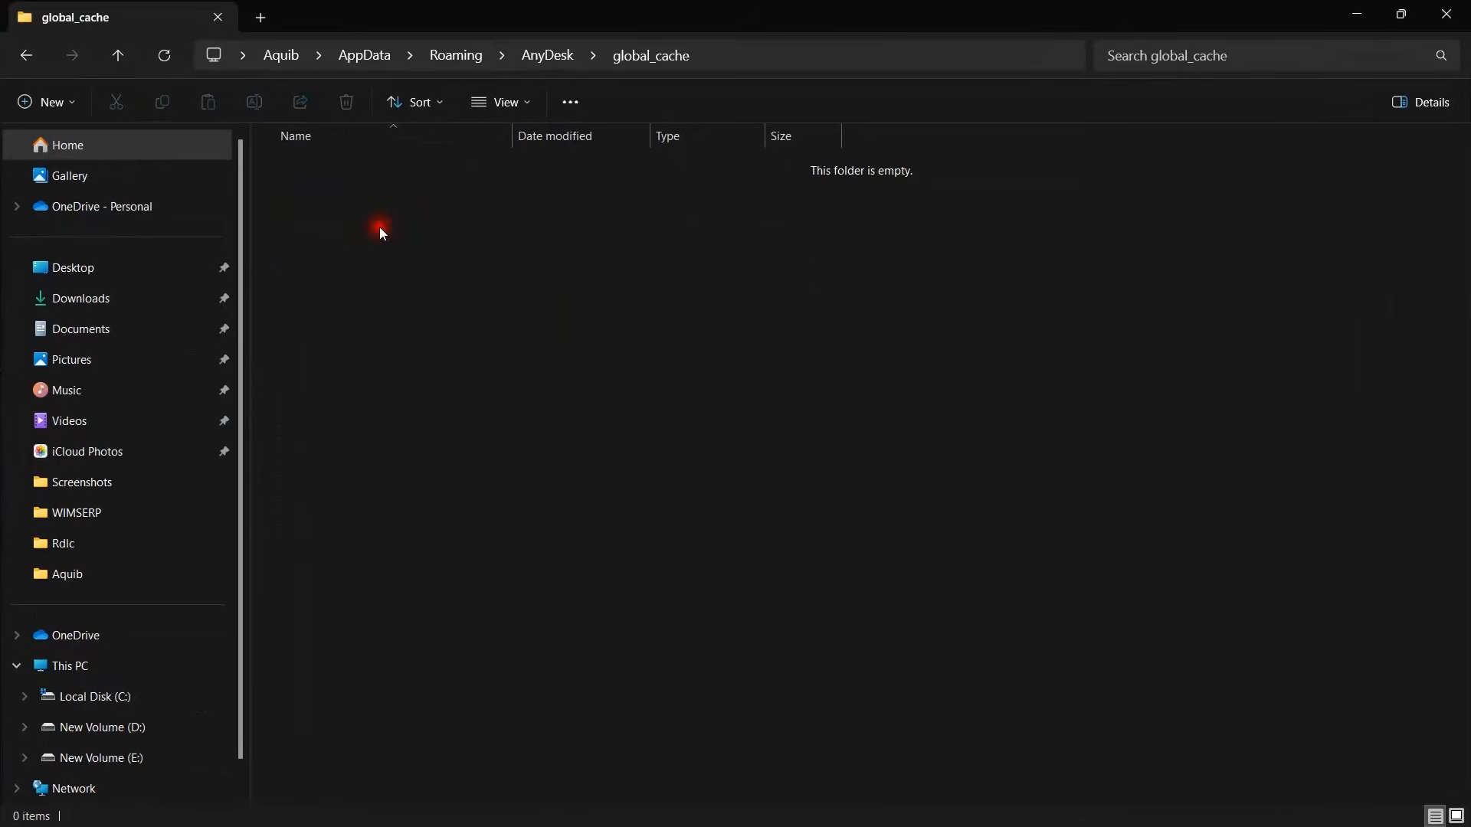
left_click(546, 69)
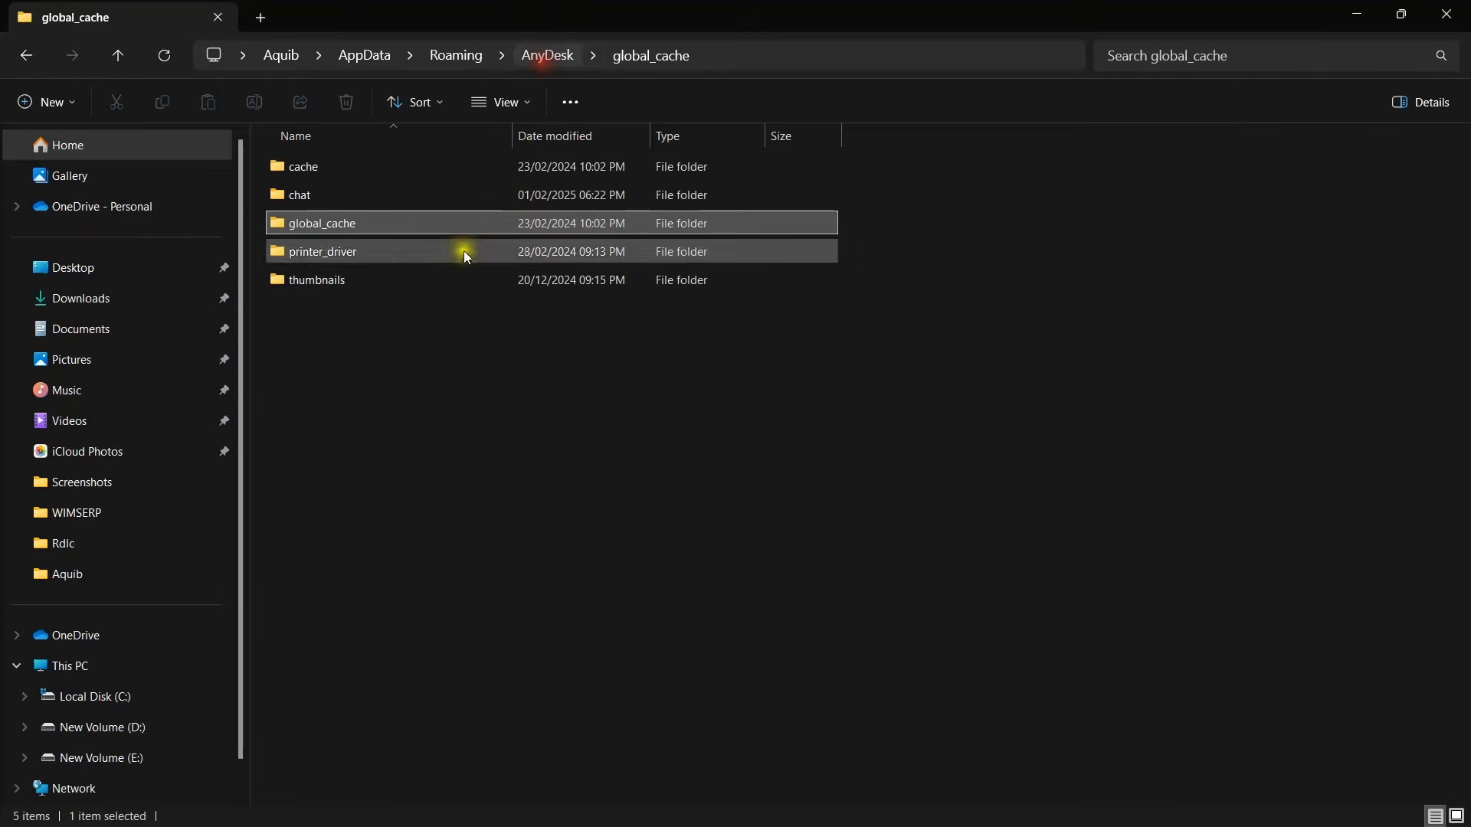
double_click(357, 279)
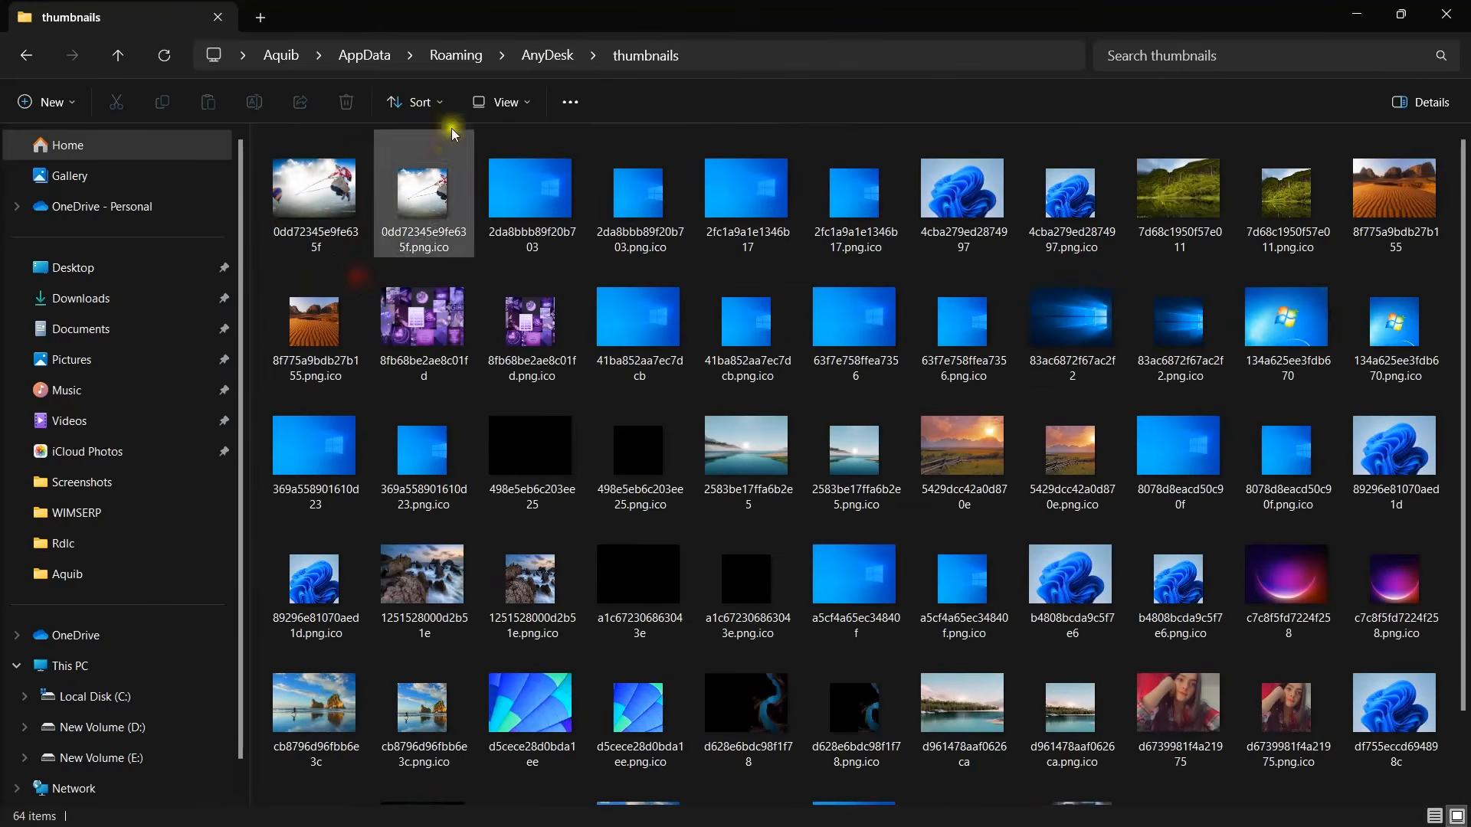
left_click(555, 65)
left_click(1445, 15)
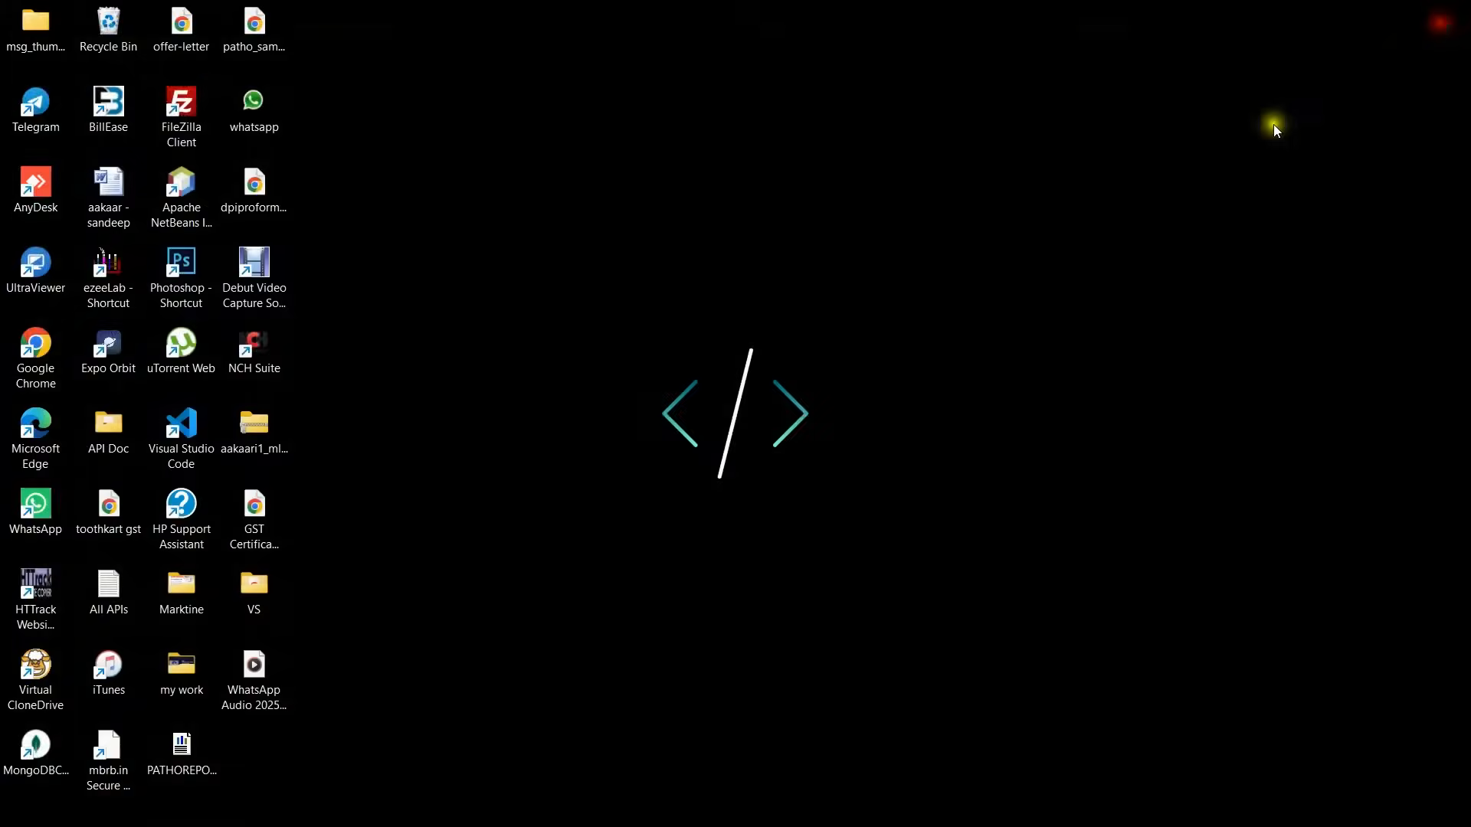
Refresh the desktop and launch AnyDesk
right_click(801, 257)
left_click(857, 329)
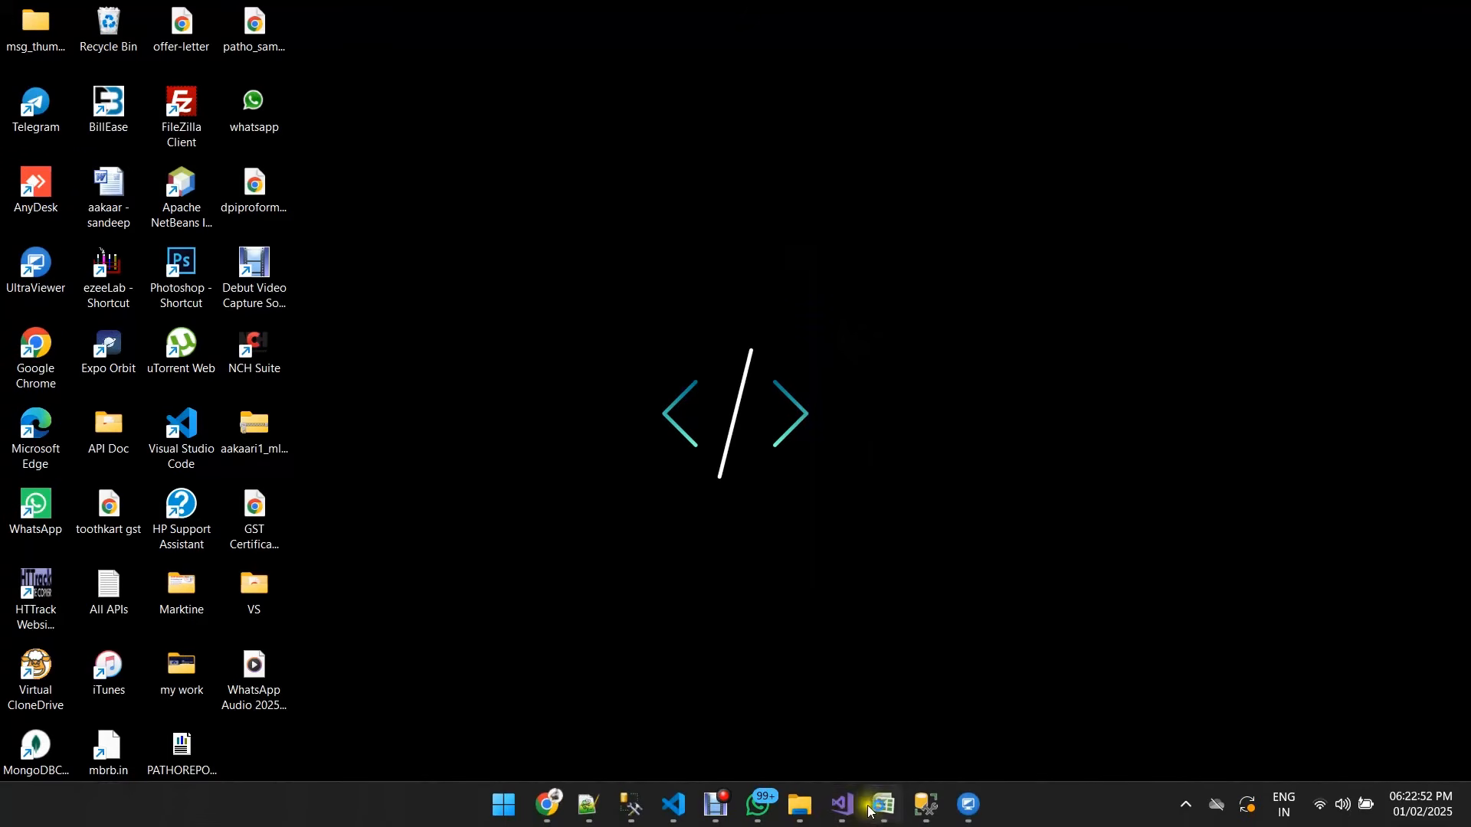
right_click(788, 302)
left_click(856, 376)
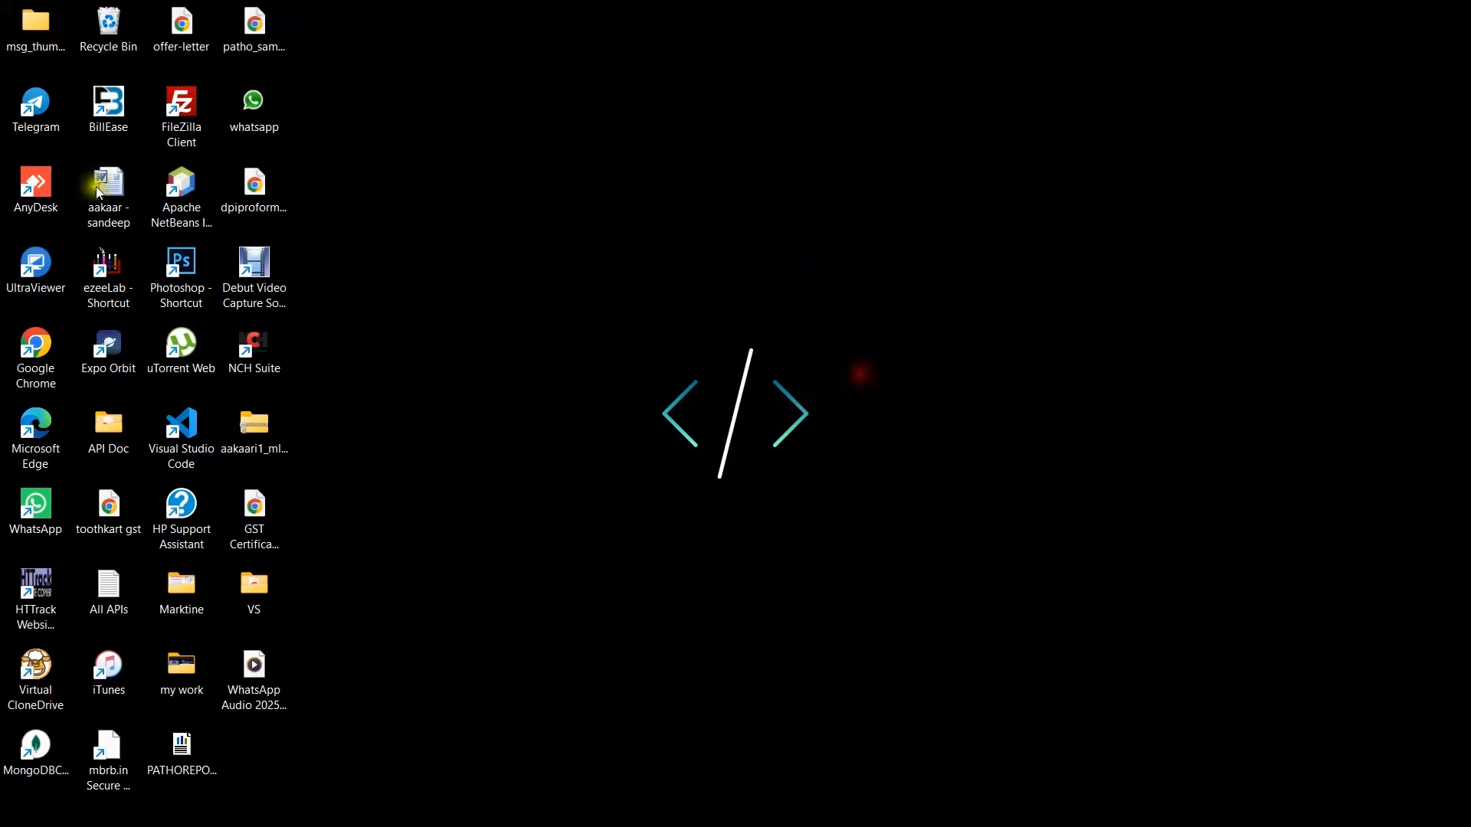
double_click(30, 196)
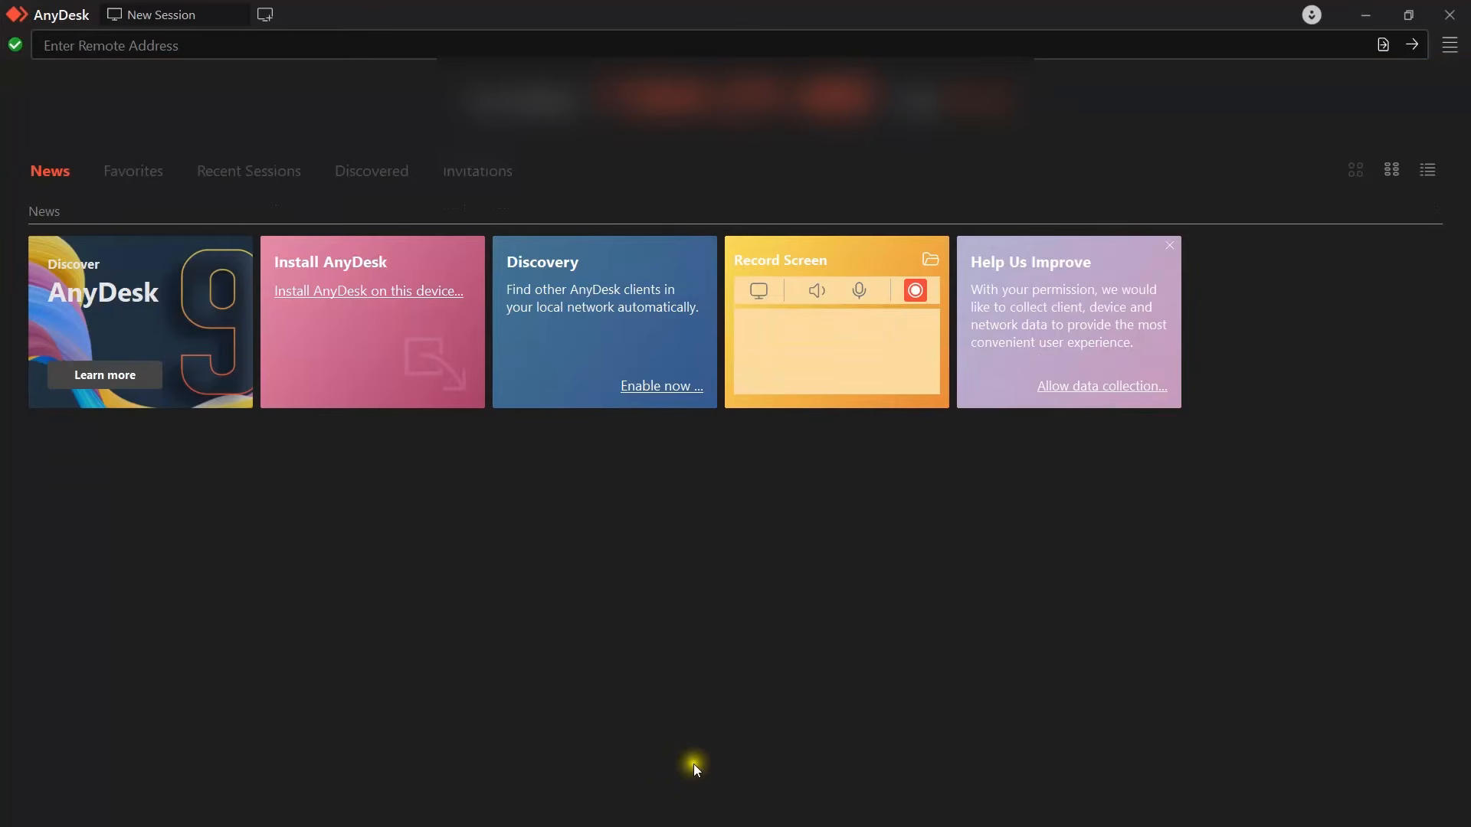
Copy the saved remote address from the Notepad++ note and enter it as the remote address in AnyDesk
key("alt+Tab")
left_click(1104, 242)
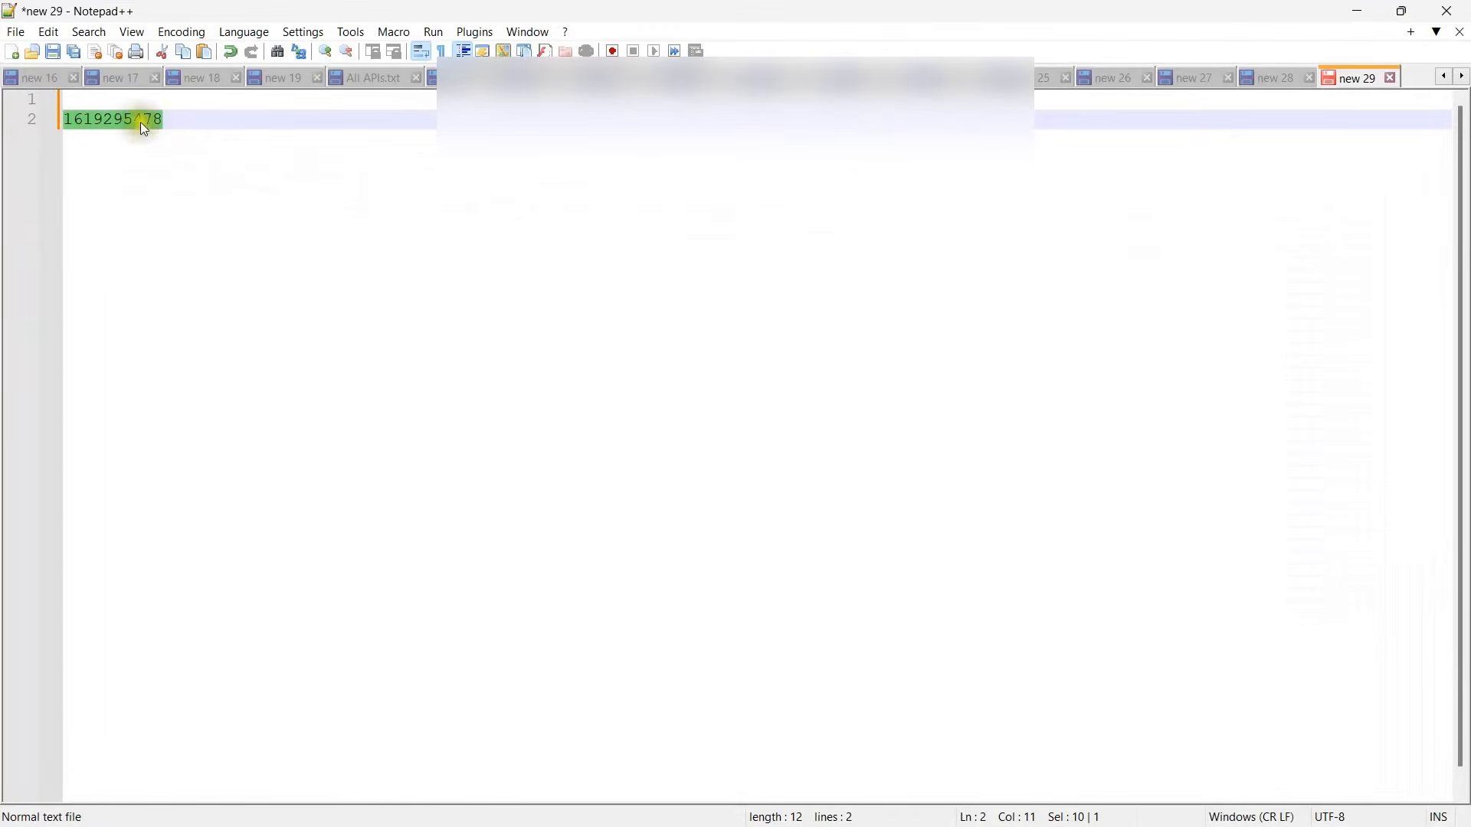
right_click(140, 121)
left_click(186, 153)
key("alt+Tab")
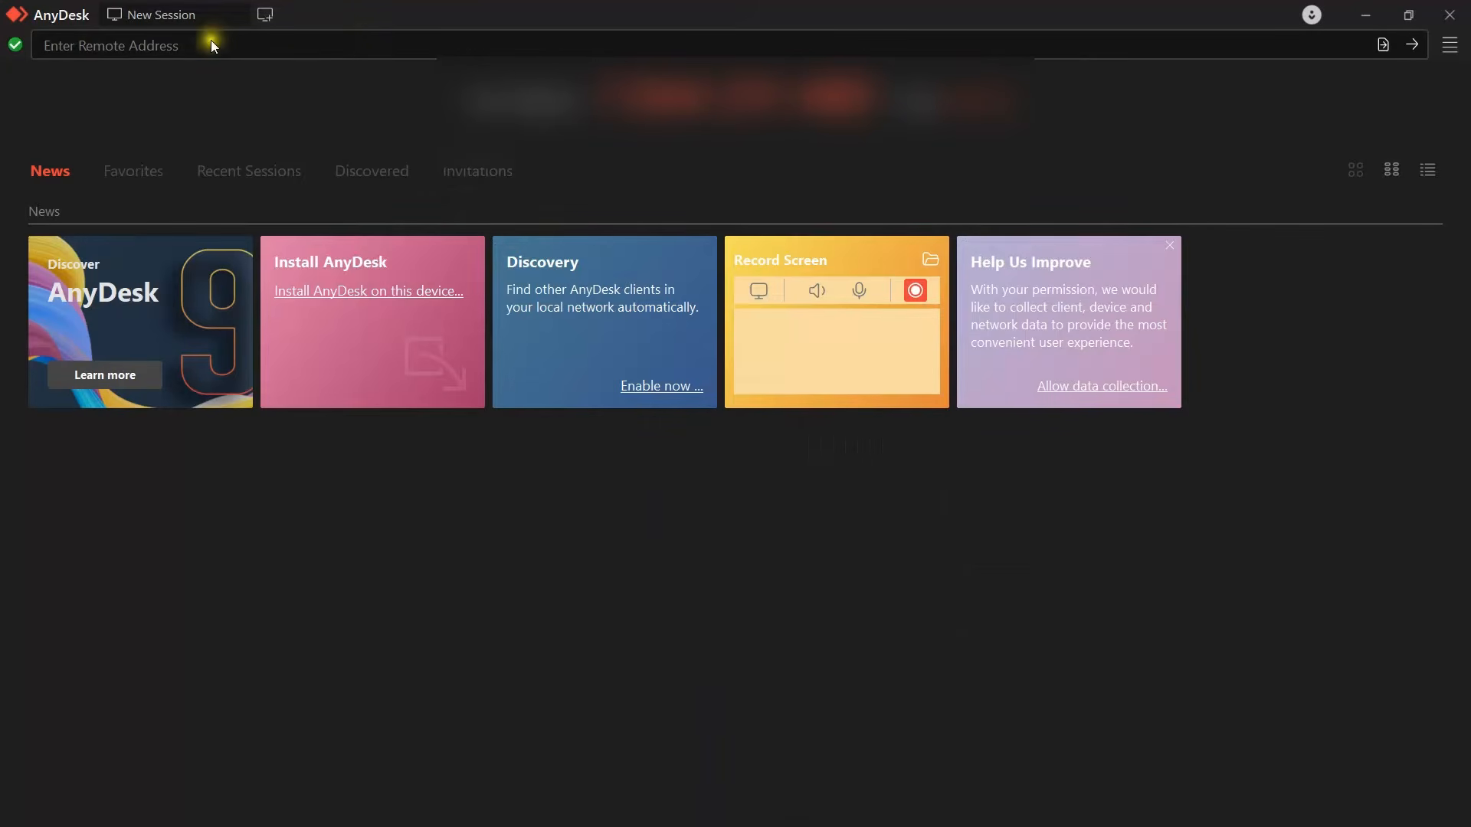
left_click(213, 47)
key("ctrl+v")
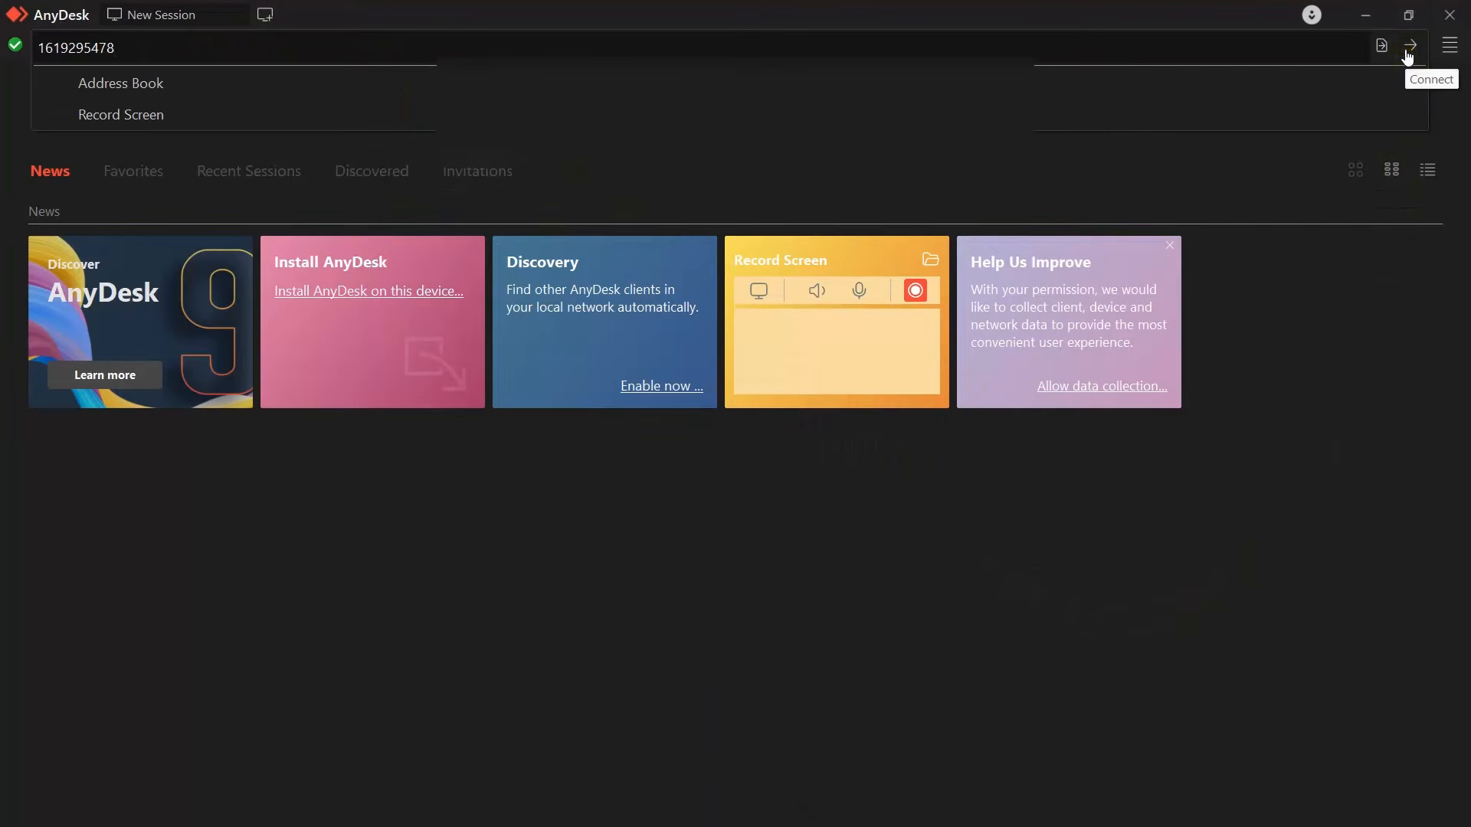
Connect to the entered remote address and allow AnyDesk public and private network access through Windows Firewall
left_click(1381, 63)
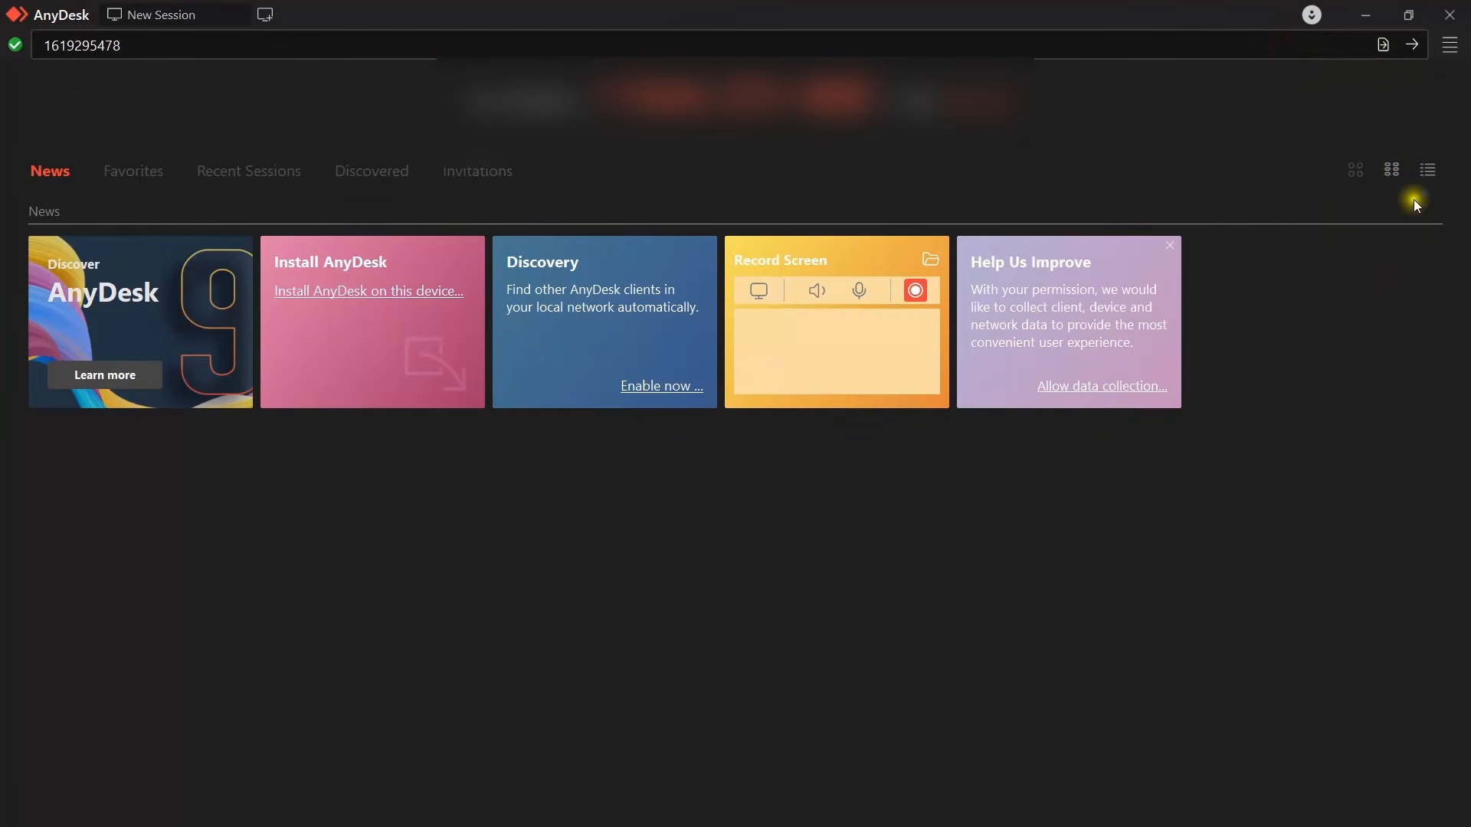
left_click(1412, 48)
left_click(1411, 47)
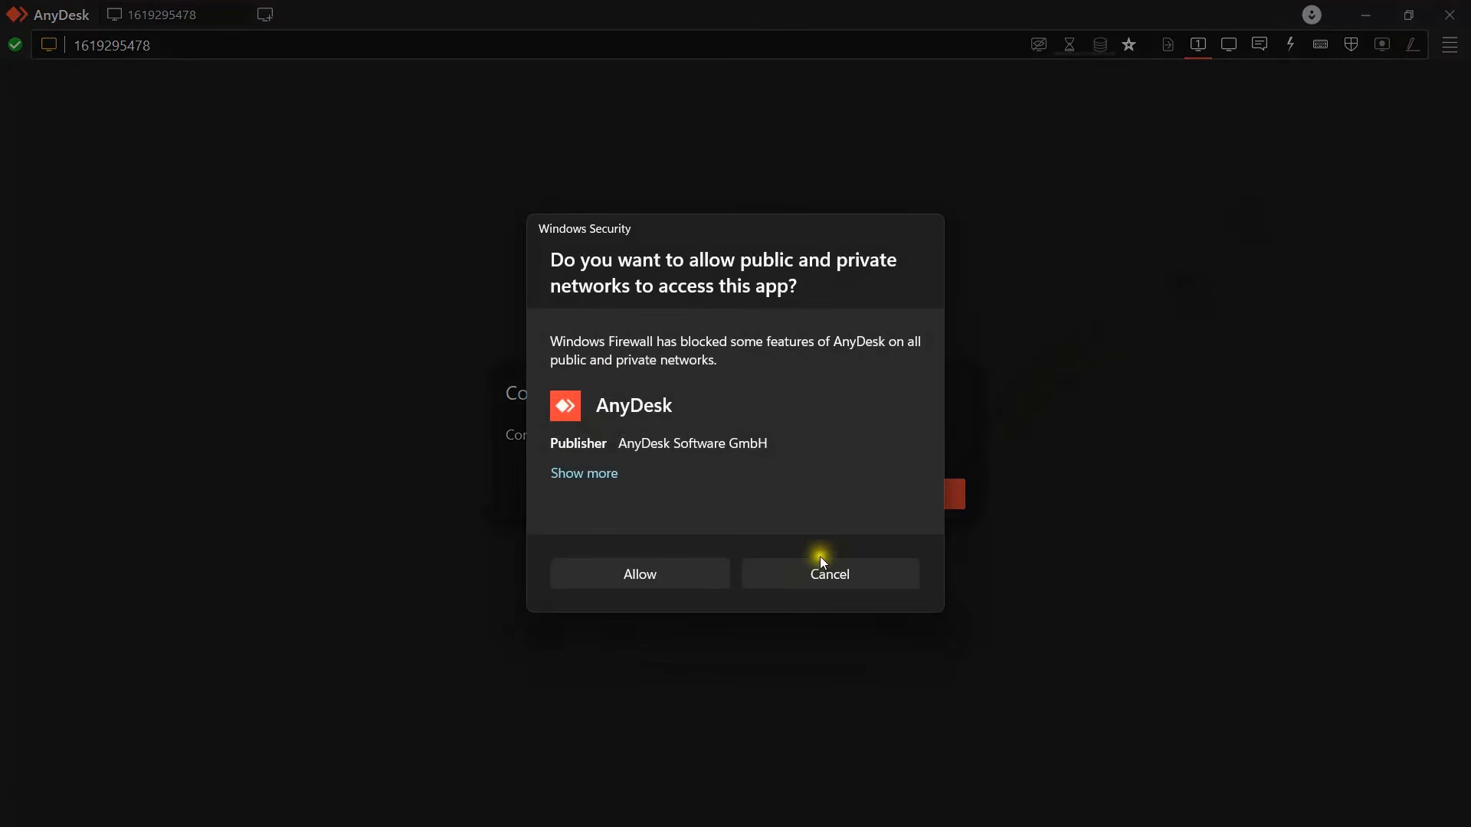
left_click(673, 581)
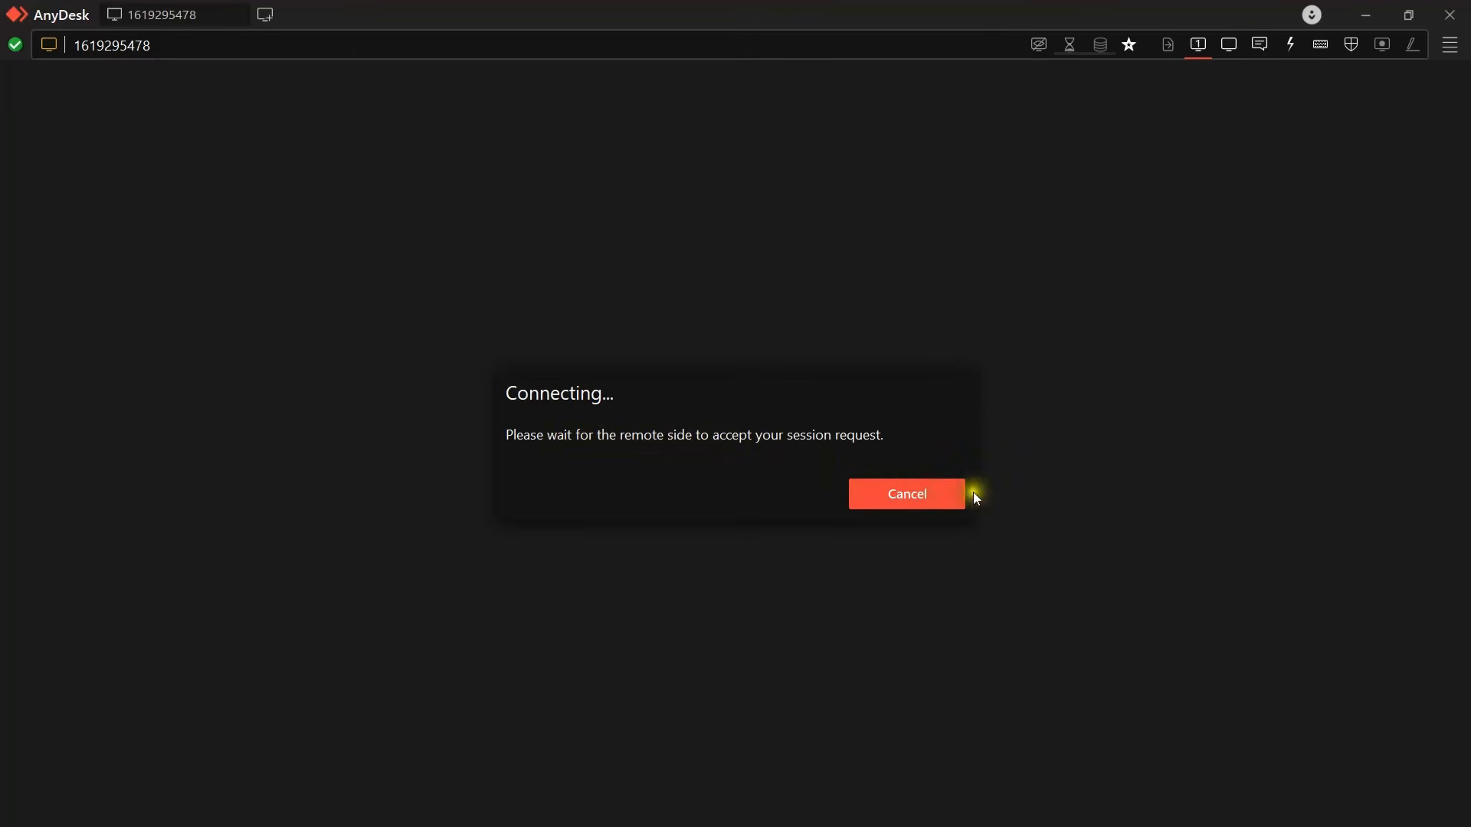
Cancel the pending session request and minimize the AnyDesk and Notepad++ windows
left_click(931, 499)
left_click(1363, 10)
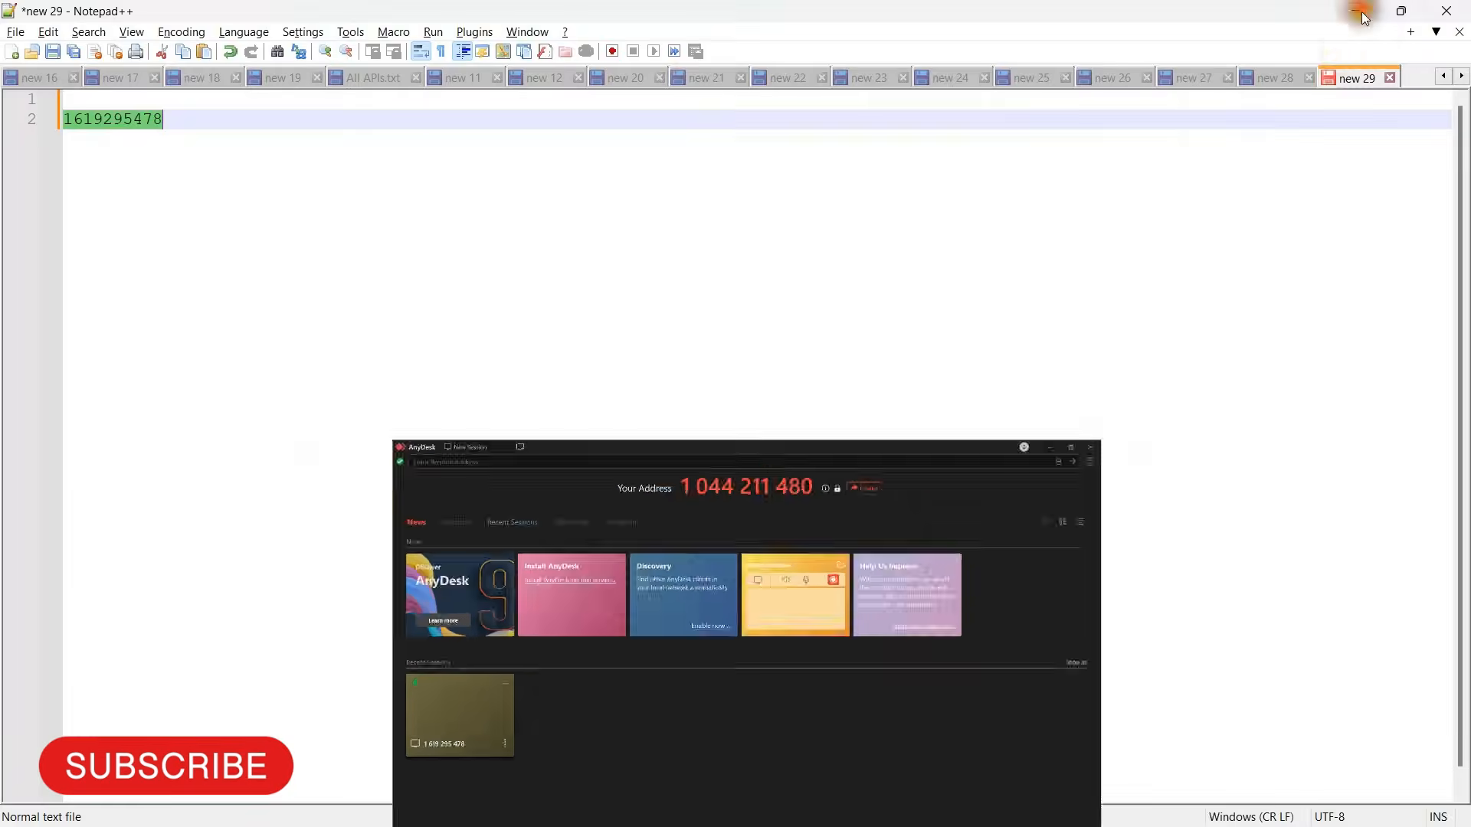
left_click(1380, 9)
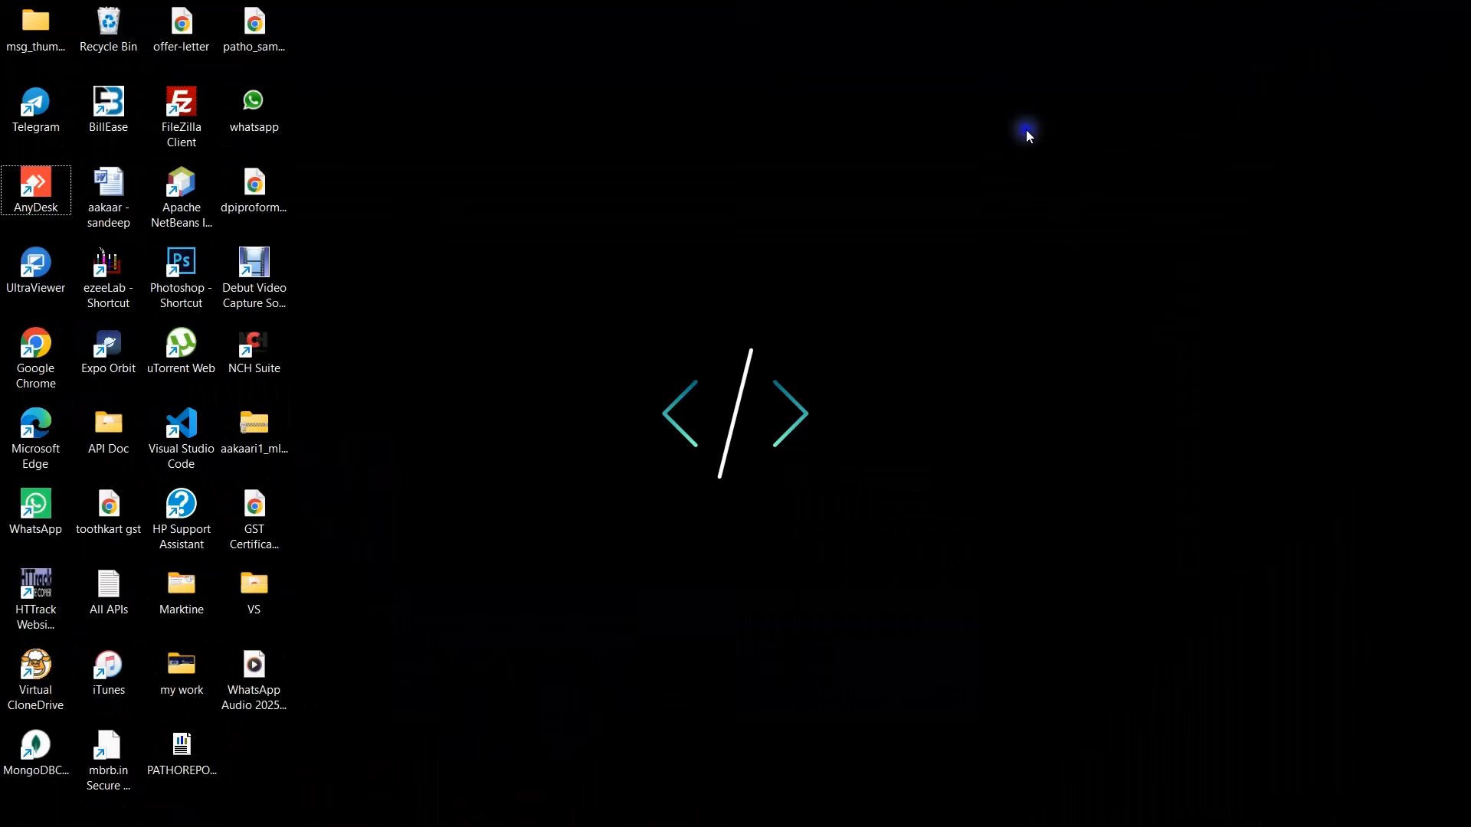